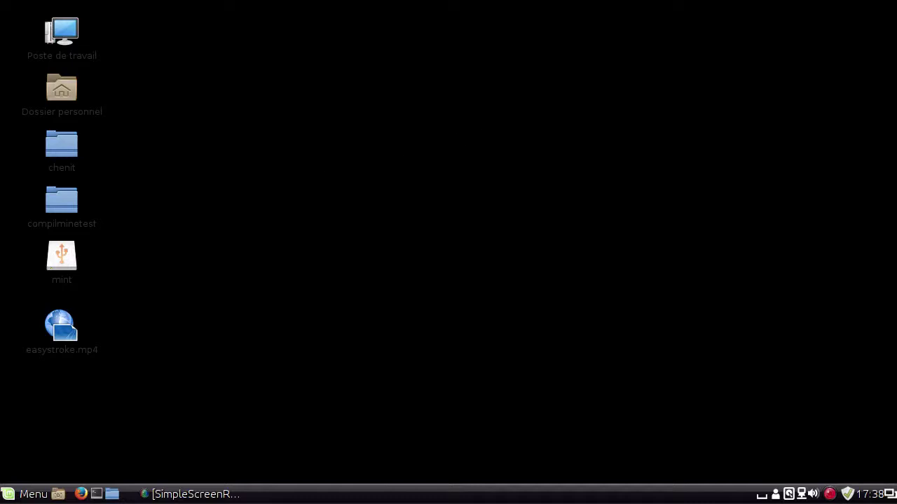
# Find the Firefox web browser among the Internet applications
pyautogui.click(11, 499)
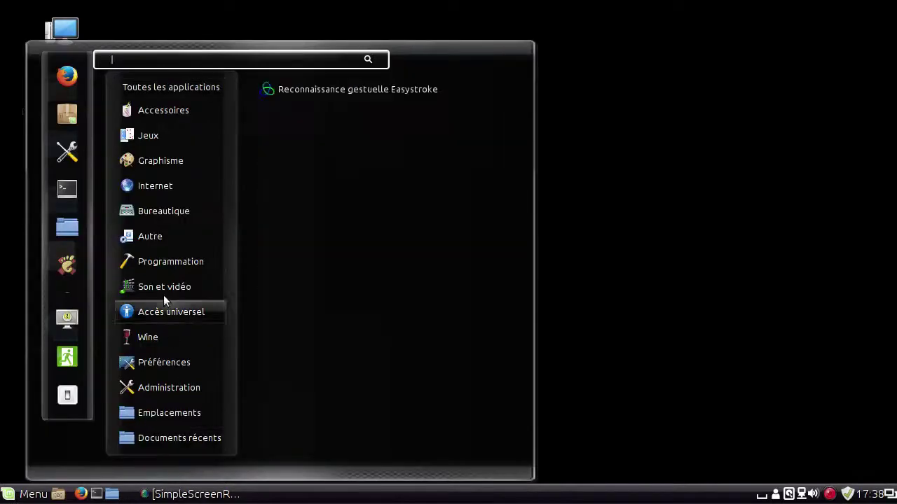
pyautogui.moveTo(145, 184)
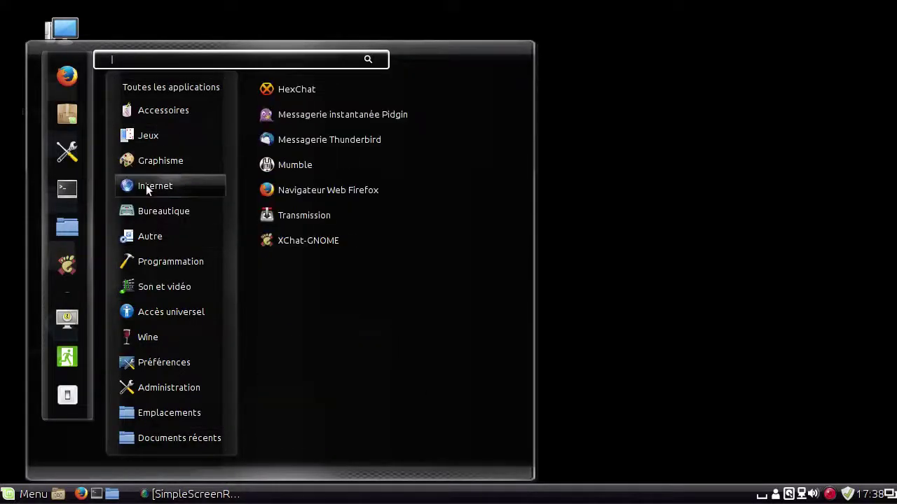
pyautogui.click(321, 196)
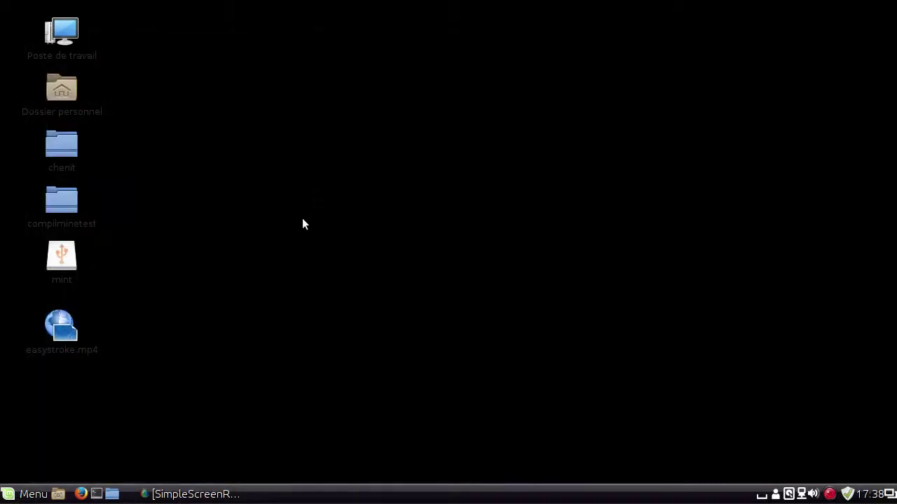
# Search the installed applications for "fire", and clear the search without launching anything
pyautogui.click(21, 494)
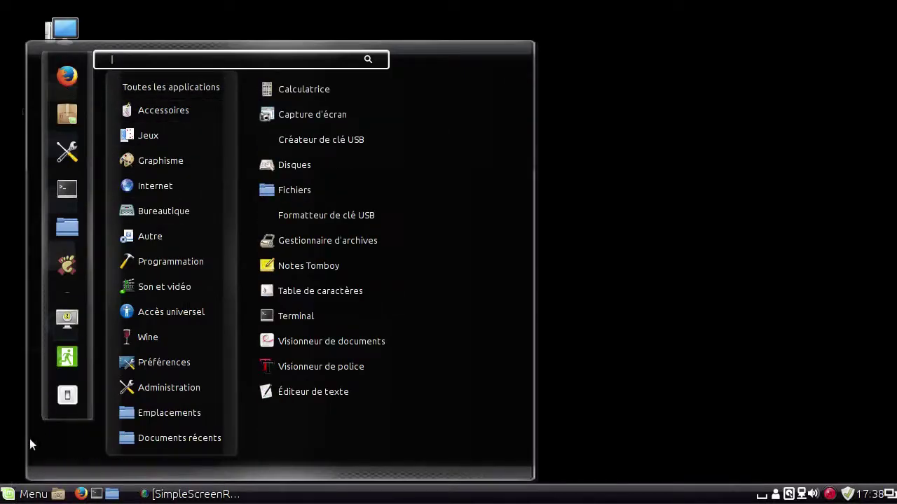
pyautogui.write('fire')
pyautogui.press('BackSpace')
pyautogui.press('BackSpace')
pyautogui.write('el')
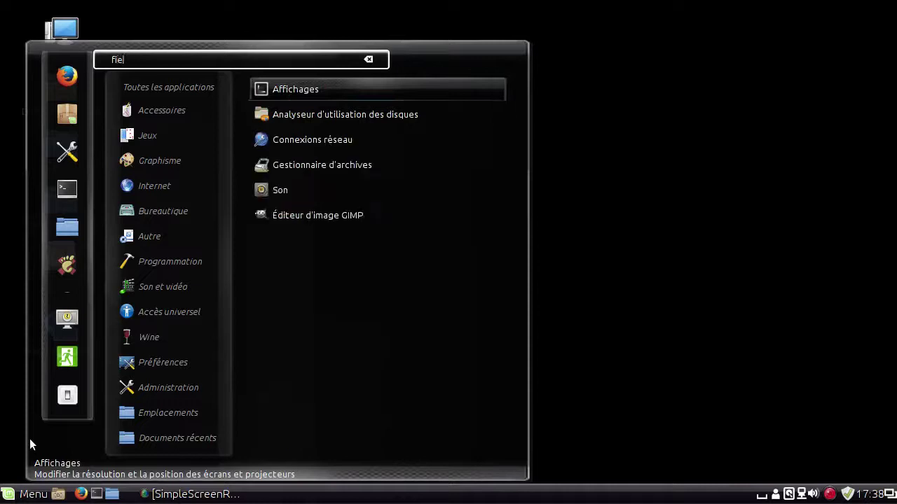
pyautogui.press('BackSpace')
pyautogui.write('re')
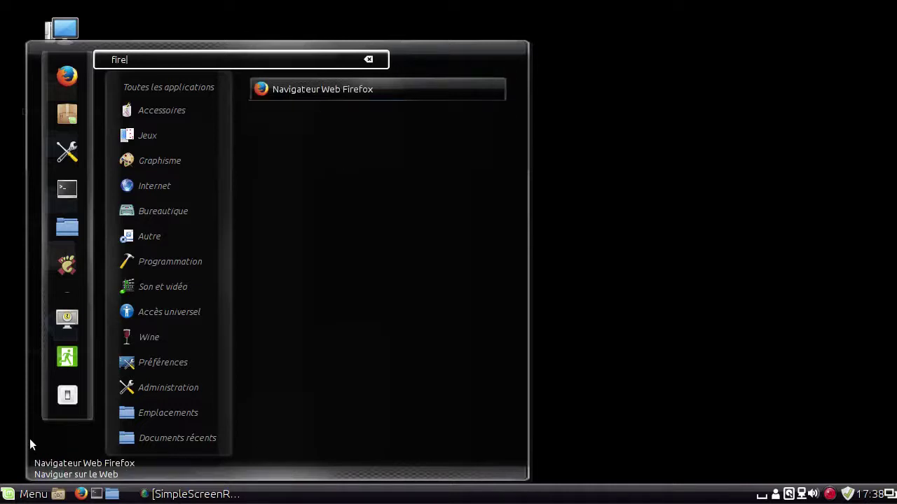
pyautogui.press('BackSpace')
pyautogui.press('BackSpace')
pyautogui.press('BackSpace')
pyautogui.press('BackSpace')
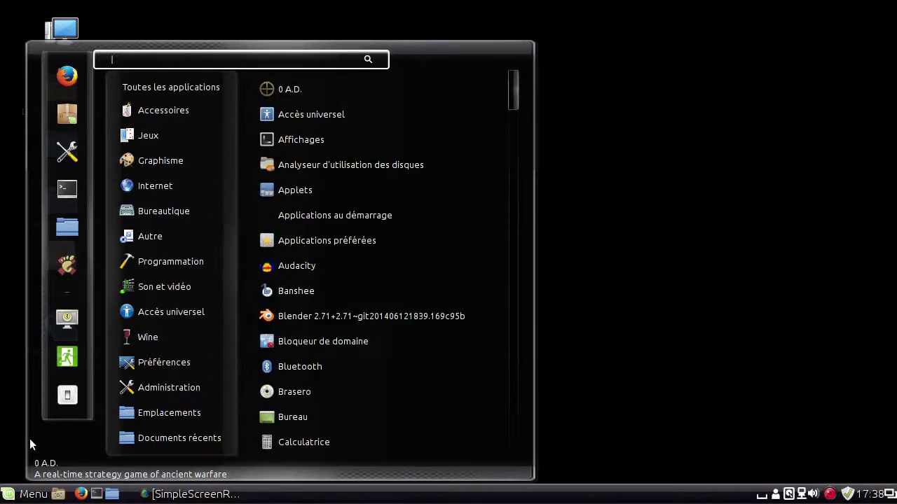
pyautogui.press('Escape')
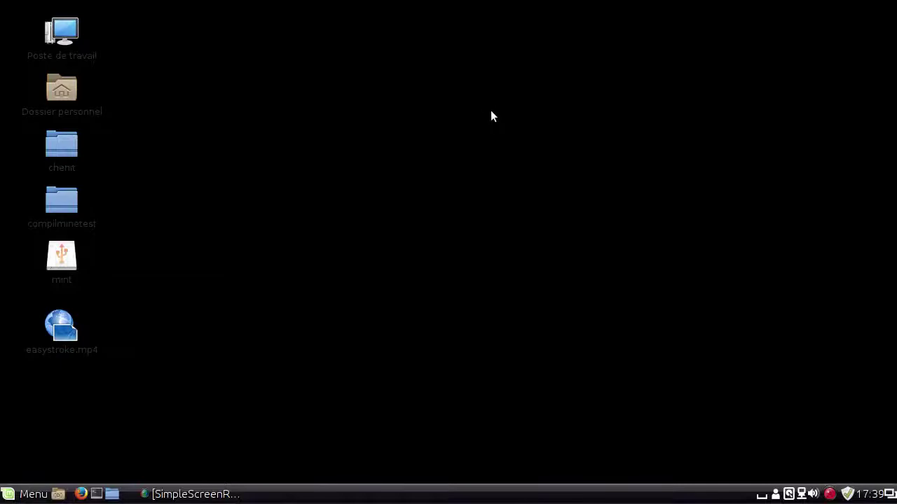
# Launch Firefox by drawing its mouse gesture on the desktop and skim the GitHub commit list
pyautogui.moveTo(490, 114)
pyautogui.mouseDown()
pyautogui.moveTo(465, 220)
pyautogui.moveTo(456, 418)
pyautogui.mouseUp()
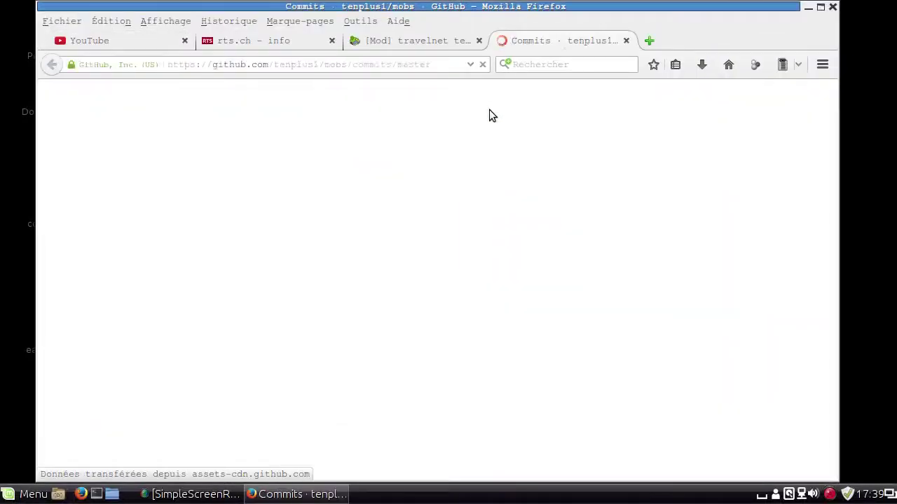
pyautogui.scroll(-10, 308, 256)
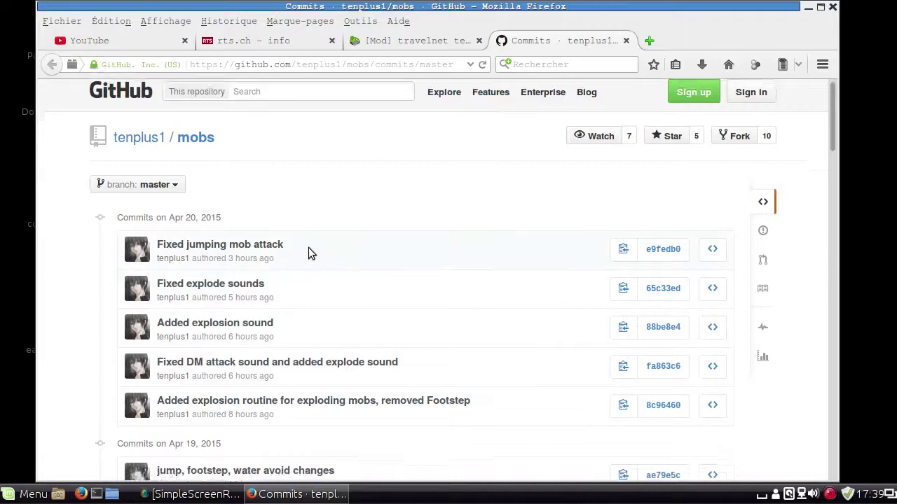
pyautogui.scroll(7, 313, 254)
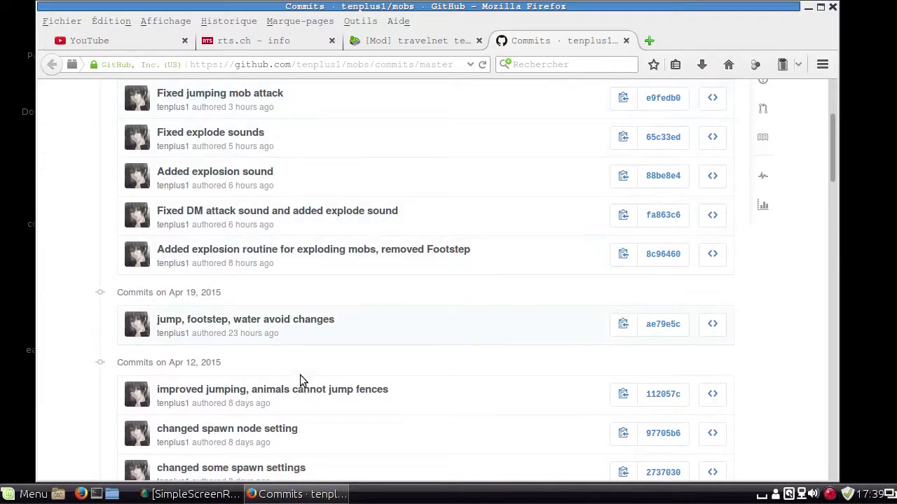
# Minimize the Firefox window to get back to the empty desktop
pyautogui.click(623, 176)
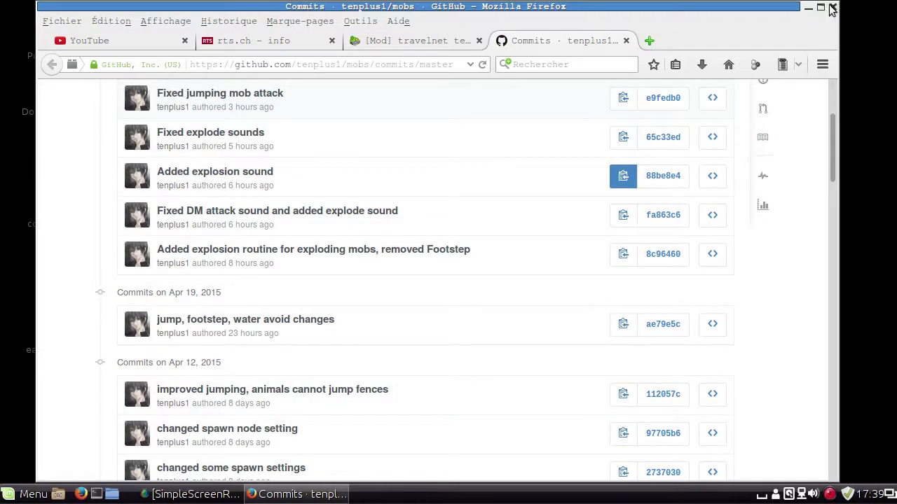
pyautogui.click(516, 146)
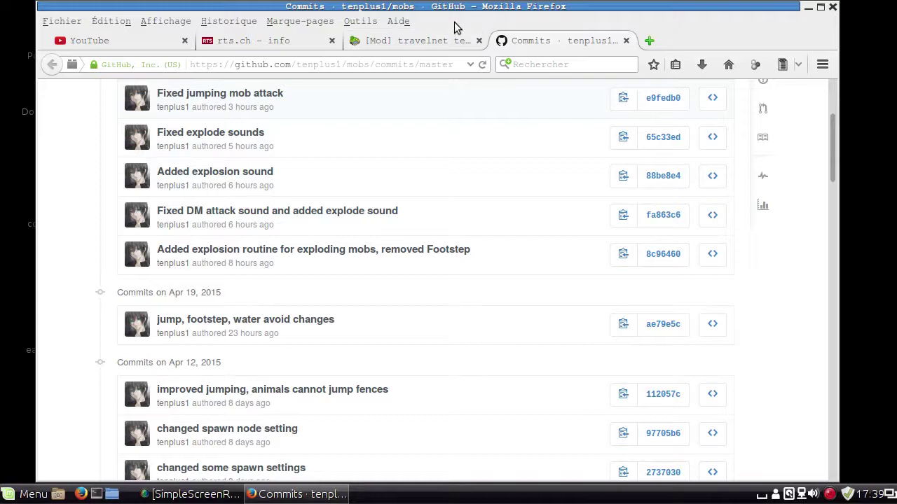
pyautogui.click(623, 98)
pyautogui.click(715, 10)
pyautogui.hotkey('alt', 'F9')
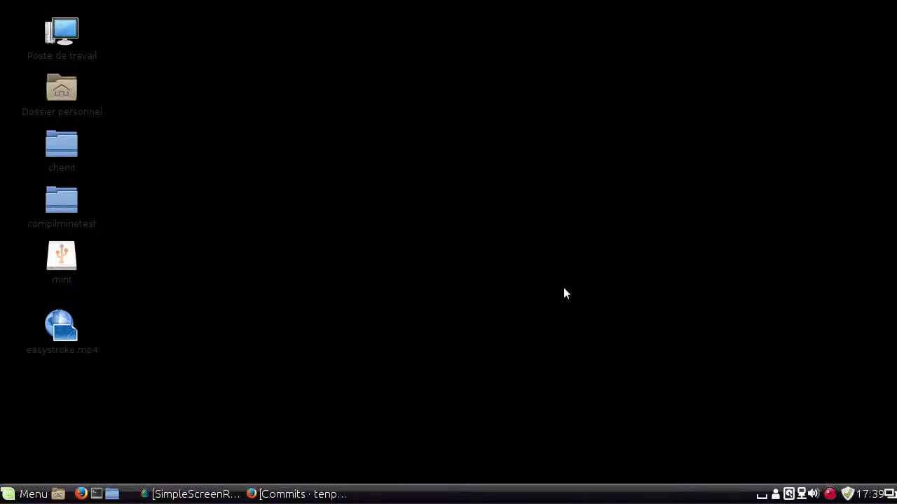
# Open Easystroke by drawing its mouse gesture, review its preferences, advanced settings and history, and return to the action list
pyautogui.moveTo(312, 173)
pyautogui.mouseDown()
pyautogui.moveTo(400, 224)
pyautogui.moveTo(393, 211)
pyautogui.mouseUp()
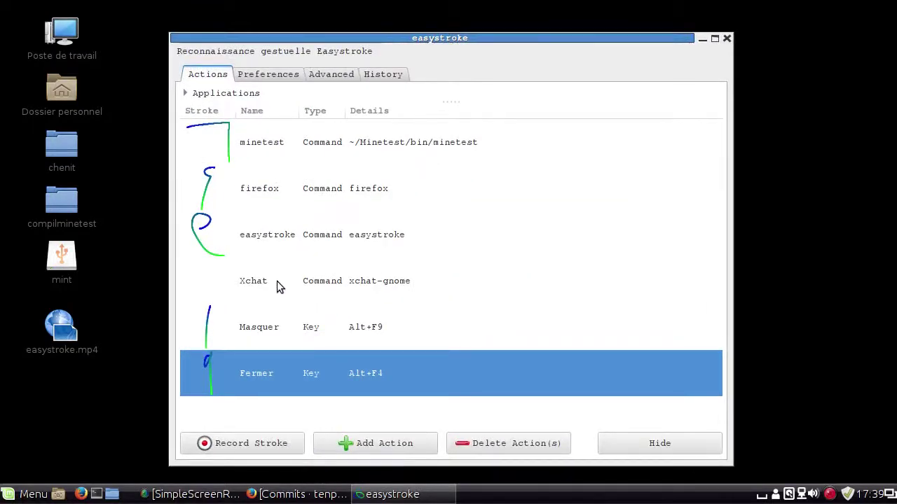
pyautogui.click(268, 77)
pyautogui.click(223, 75)
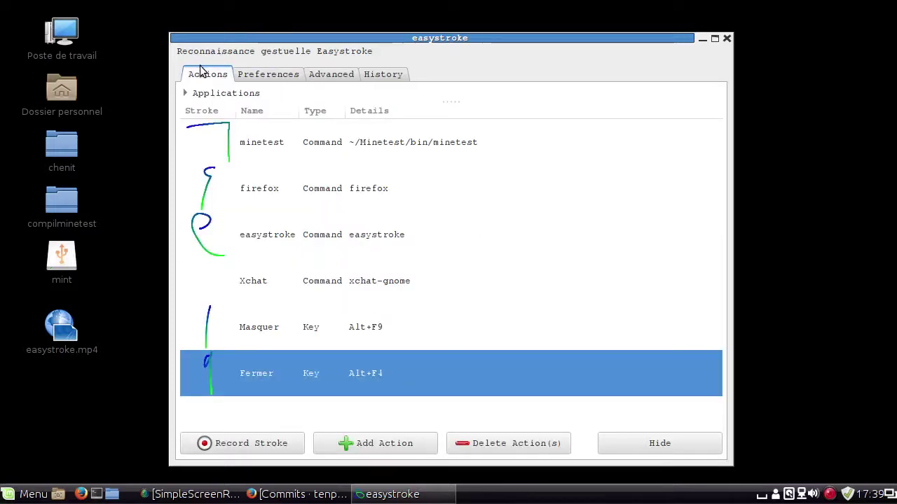
pyautogui.click(260, 75)
pyautogui.click(334, 72)
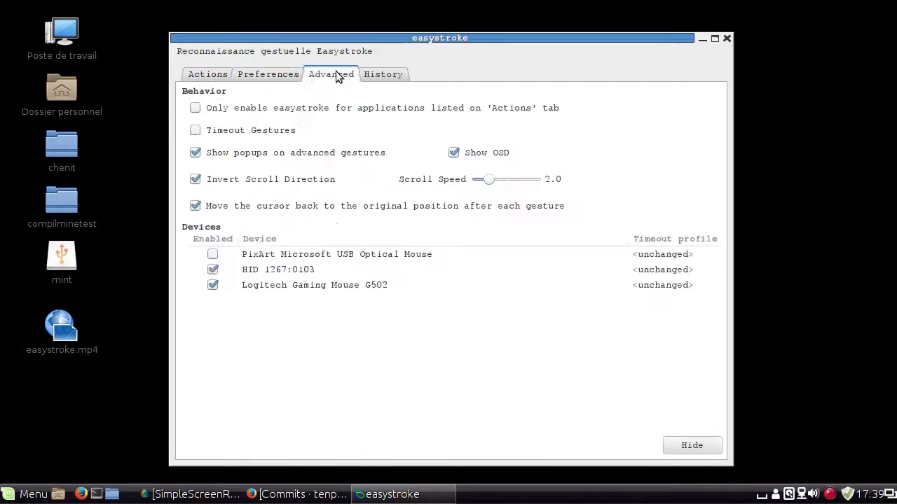
pyautogui.click(390, 77)
pyautogui.click(329, 74)
pyautogui.click(269, 79)
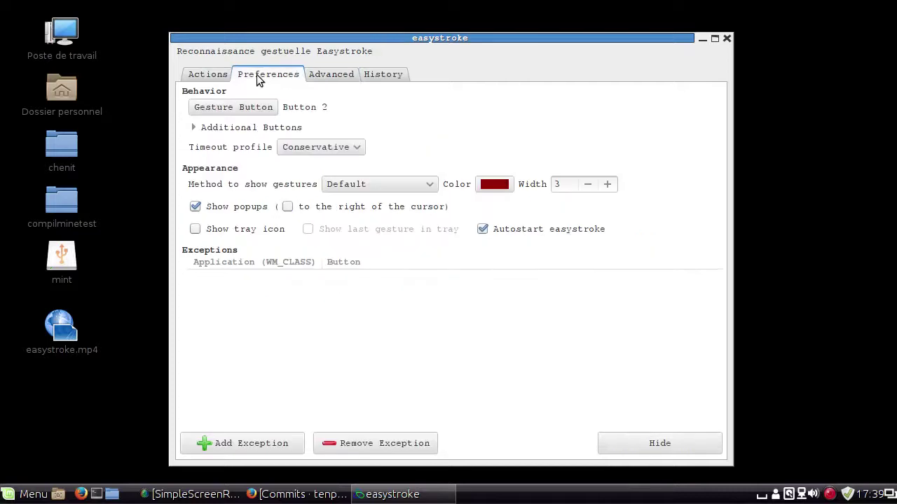
pyautogui.click(201, 78)
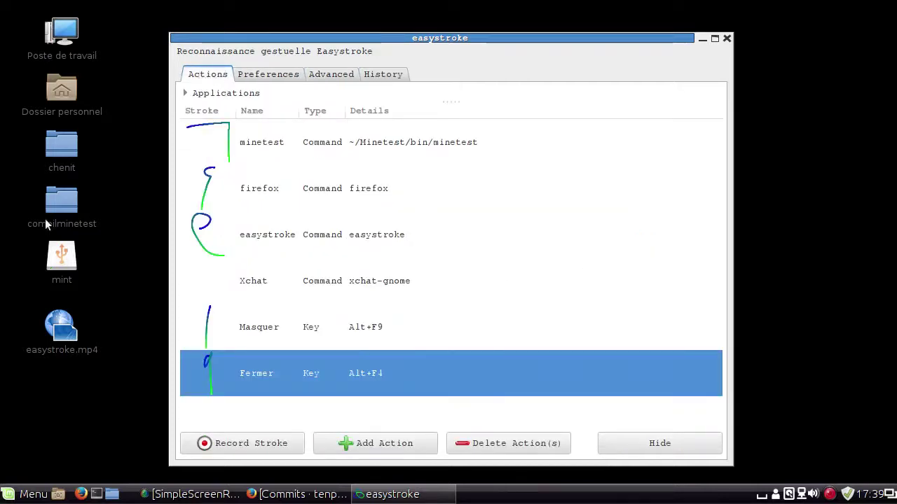
# Delete the "Masquer" action from the gesture list and confirm the deletion
pyautogui.click(219, 273)
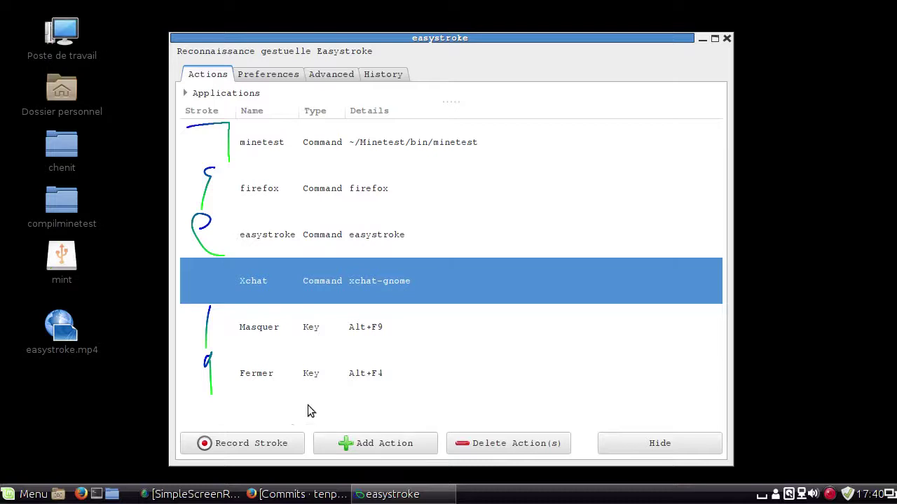
pyautogui.click(306, 332)
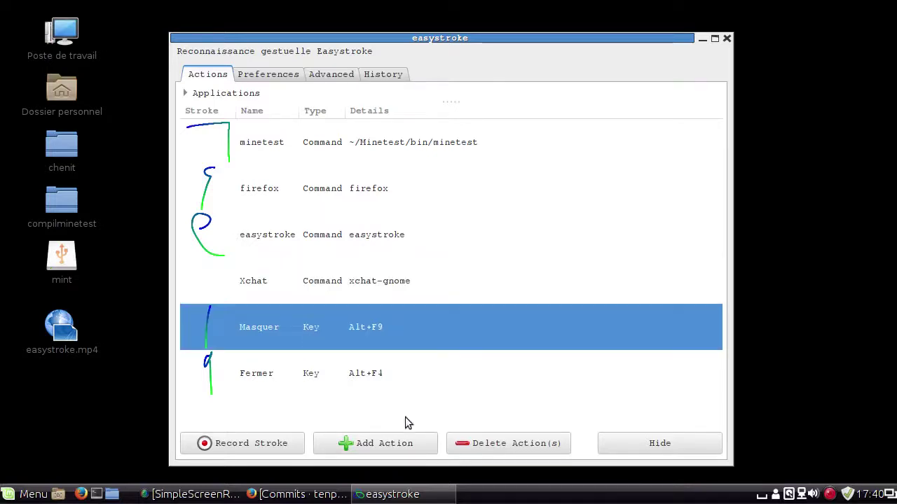
pyautogui.click(527, 449)
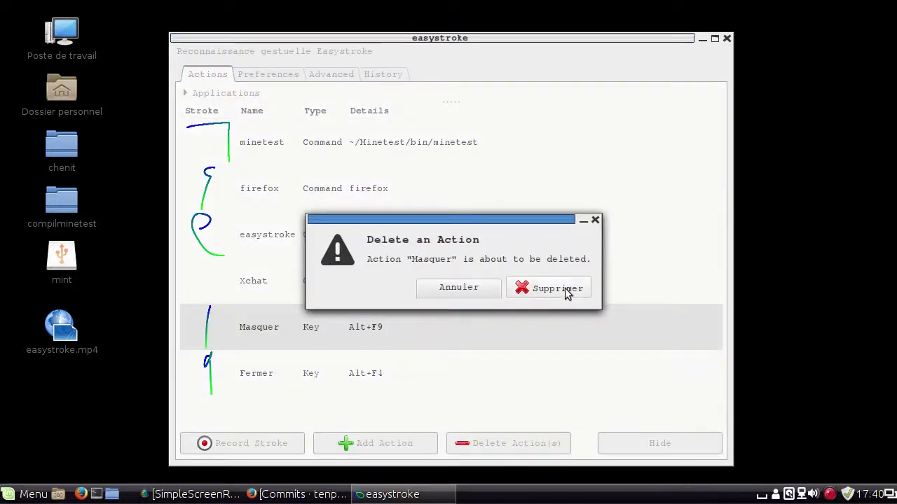
pyautogui.click(557, 289)
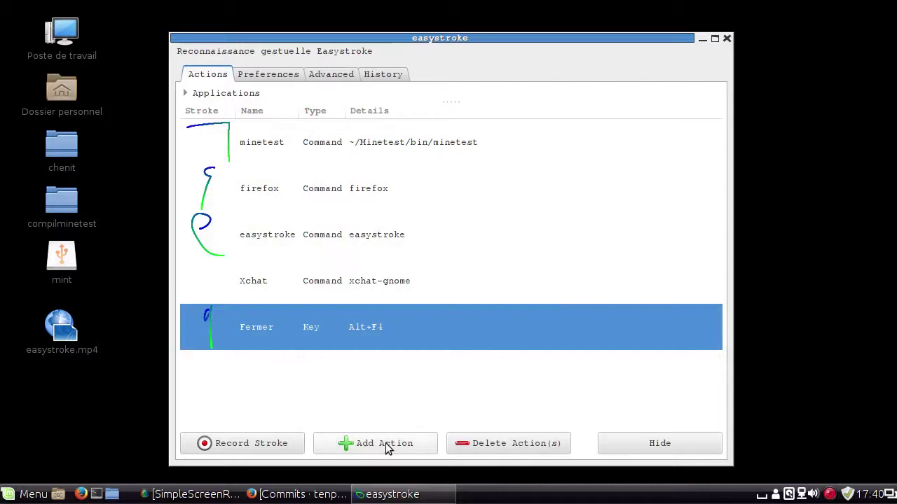
# Add a new gesture action named "Masquer la fenêtre"
pyautogui.click(388, 445)
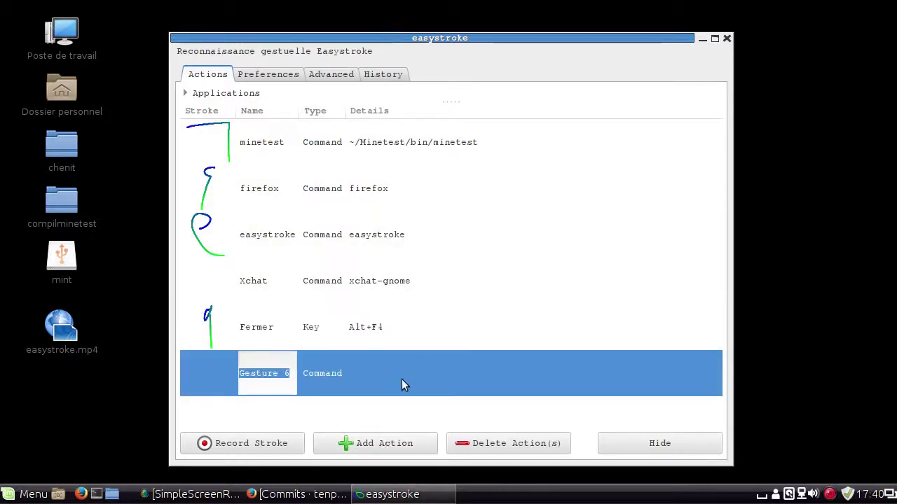
pyautogui.write('Masquer')
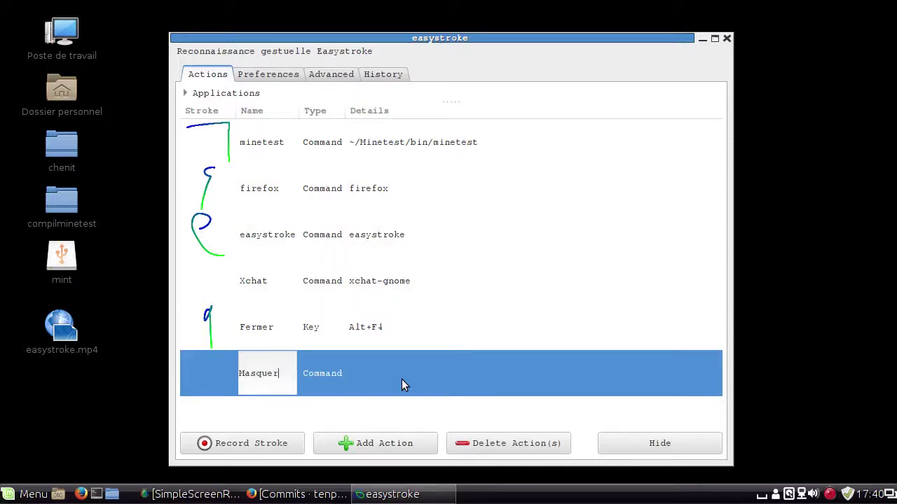
pyautogui.write(' la fenêtre')
pyautogui.press('Return')
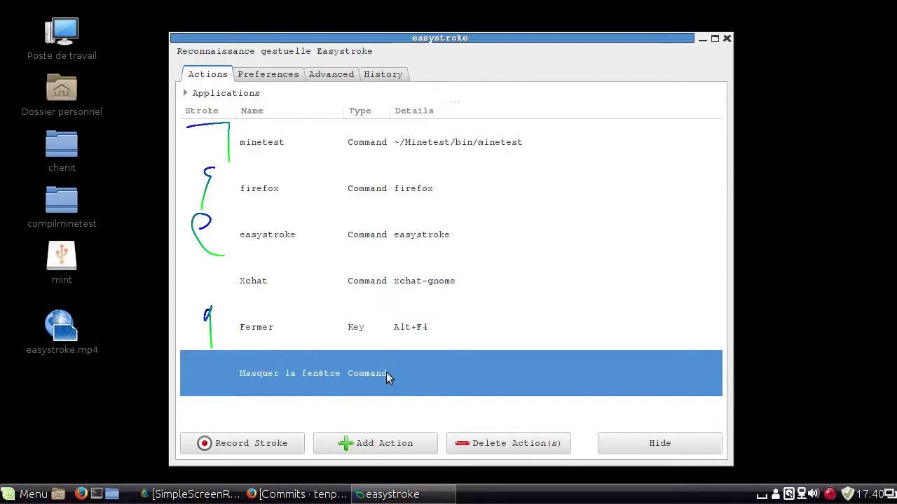
# Set the "Masquer la fenêtre" action's type to Key and assign it the Alt+F9 combination
pyautogui.click(386, 373)
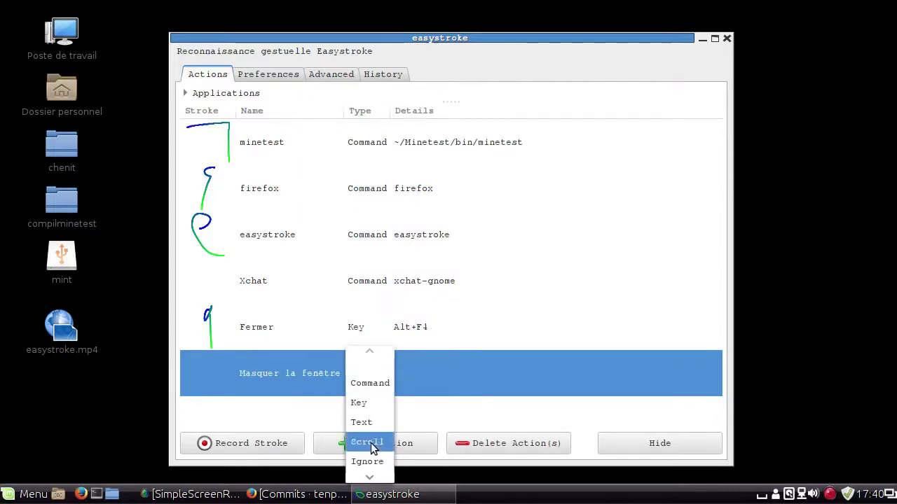
pyautogui.scroll(-2, 372, 448)
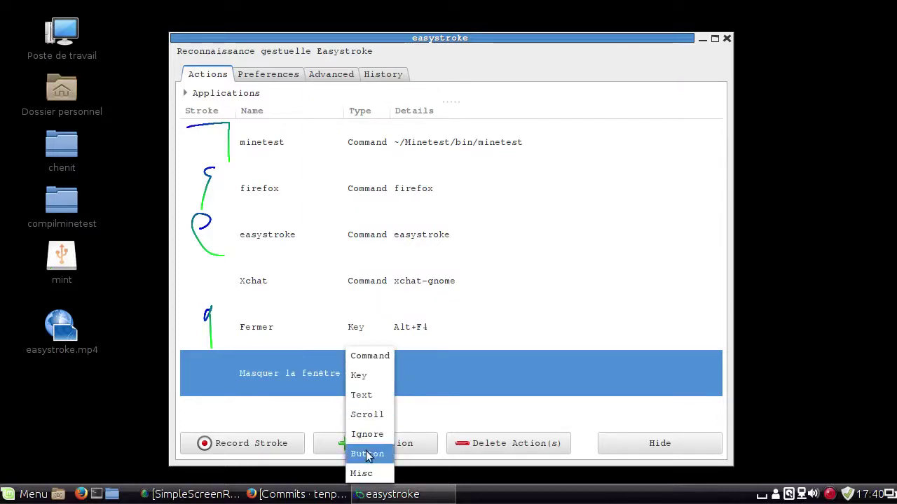
pyautogui.click(379, 377)
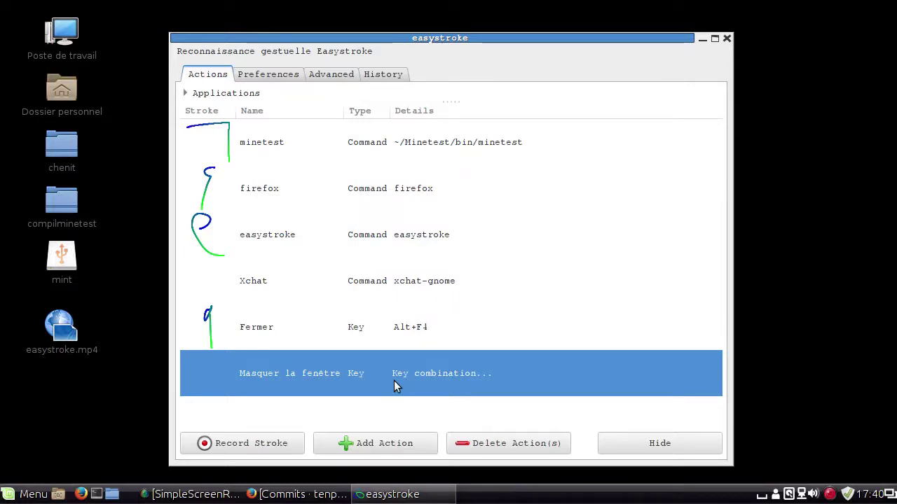
pyautogui.hotkey('alt', 'F9')
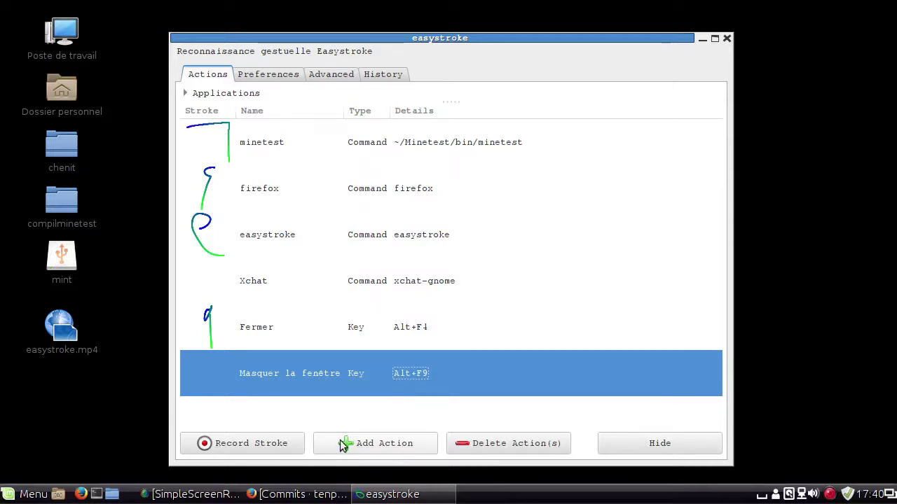
# Record a straight vertical downward stroke as the gesture for the "Masquer la fenêtre" action
pyautogui.click(279, 446)
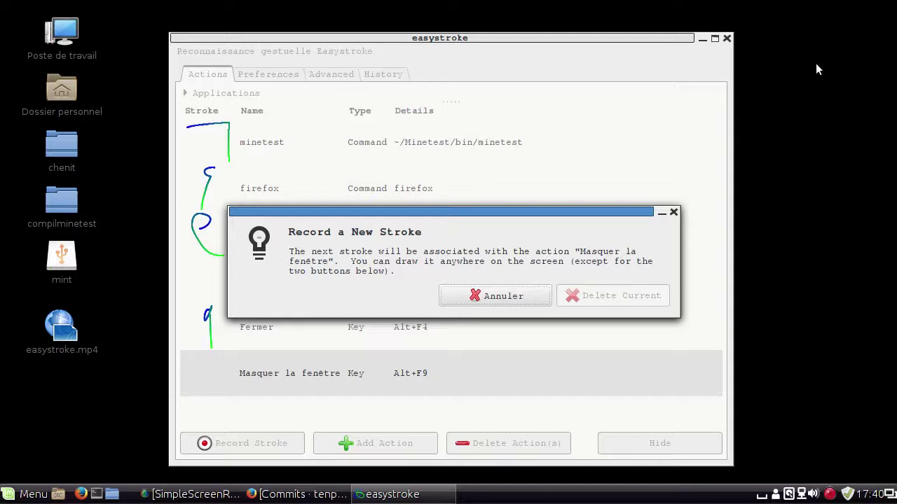
pyautogui.moveTo(816, 67); pyautogui.dragTo(815, 362)
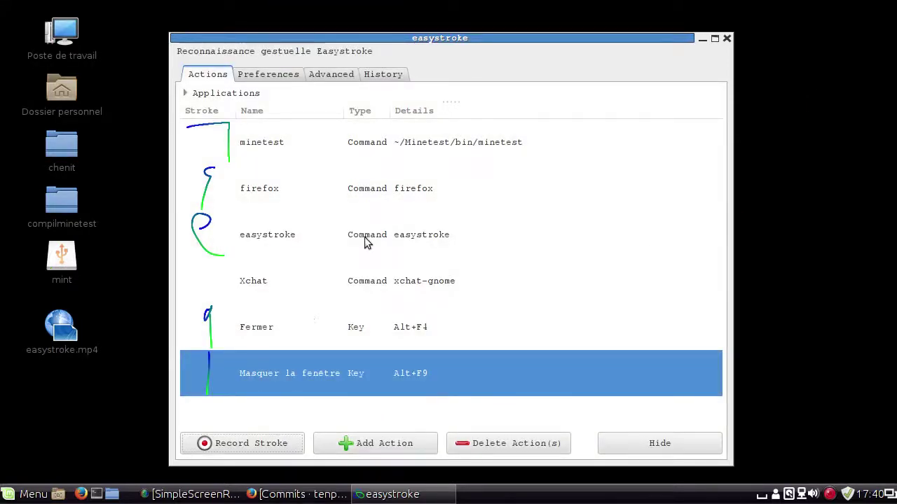
pyautogui.moveTo(830, 82)
pyautogui.mouseDown()
pyautogui.moveTo(777, 161)
pyautogui.moveTo(830, 405)
pyautogui.mouseUp()
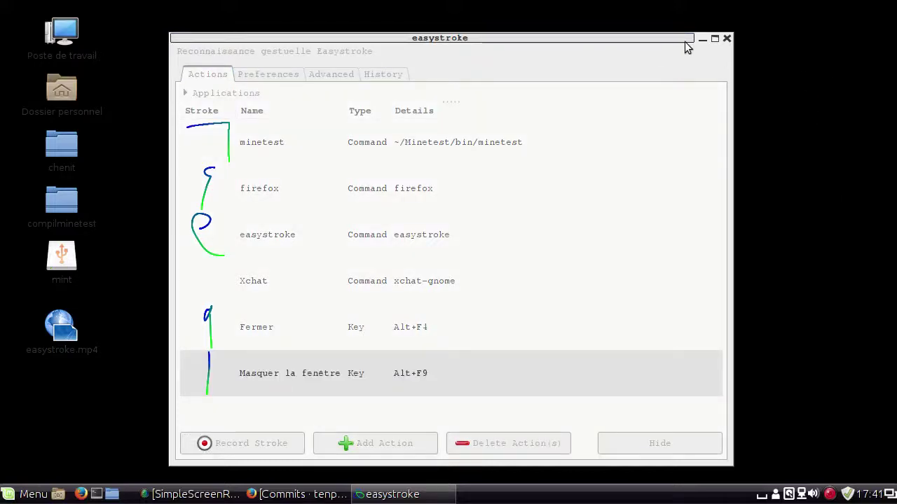
pyautogui.click(672, 66)
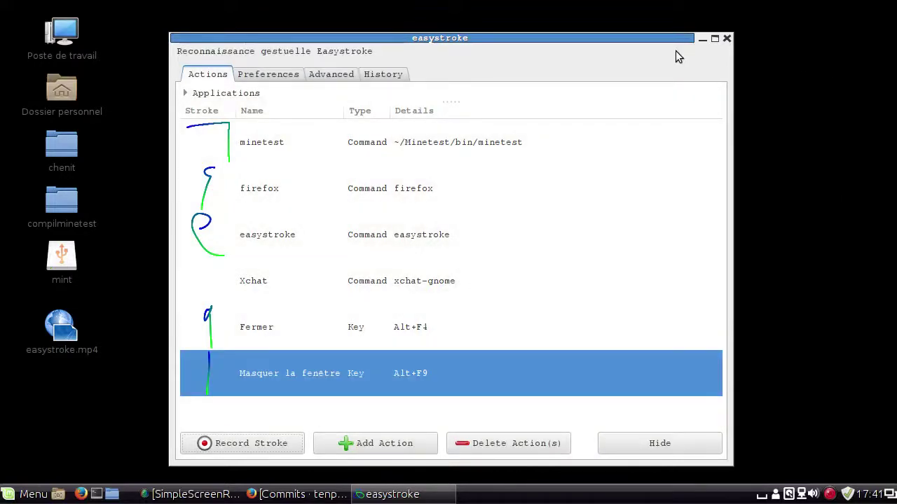
pyautogui.click(402, 340)
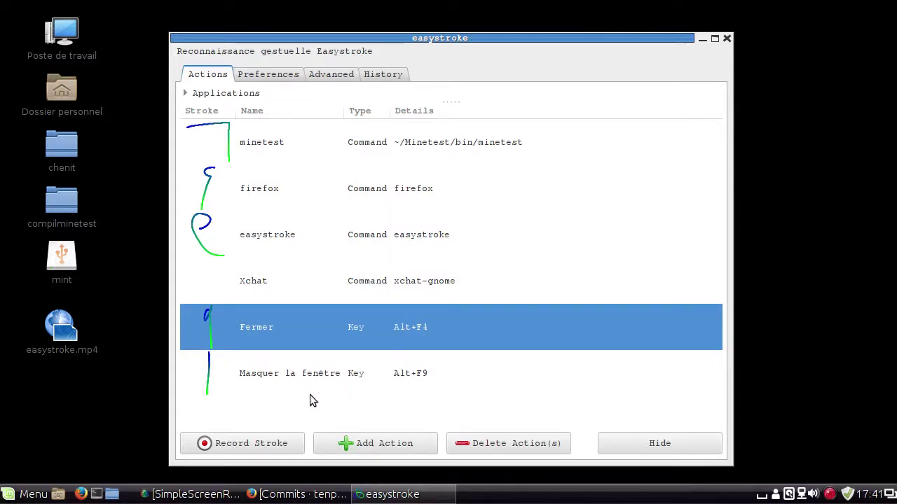
# Close the Easystroke window with Alt+F4 and reopen it by drawing the easystroke gesture on the desktop
pyautogui.hotkey('alt', 'F4')
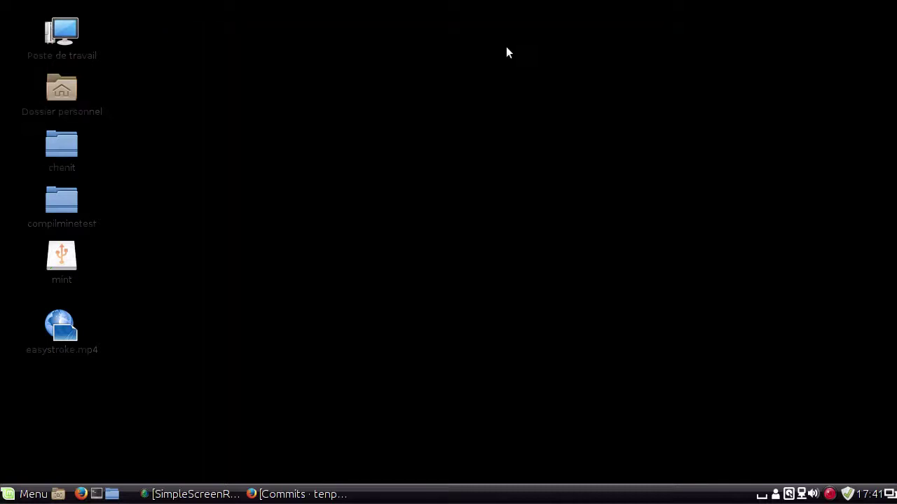
pyautogui.moveTo(423, 84); pyautogui.dragTo(306, 206)
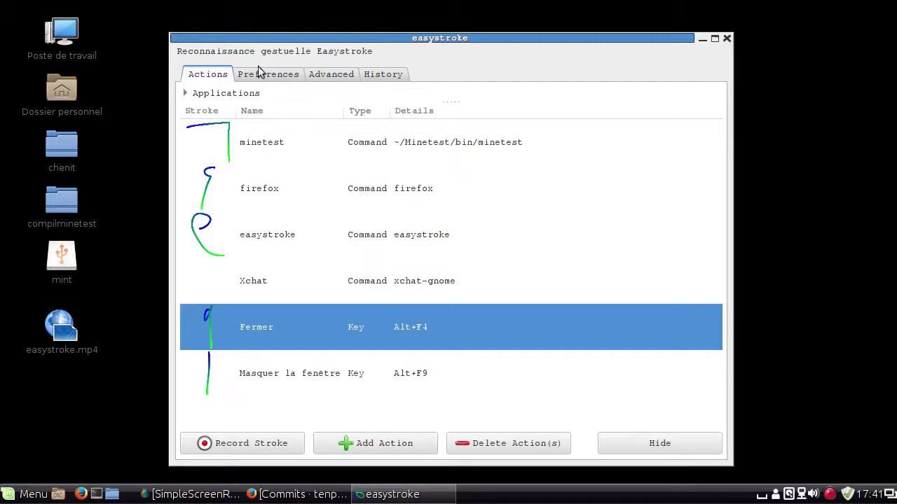
# Record a C-shaped stroke as the gesture for the "Xchat" action
pyautogui.click(198, 283)
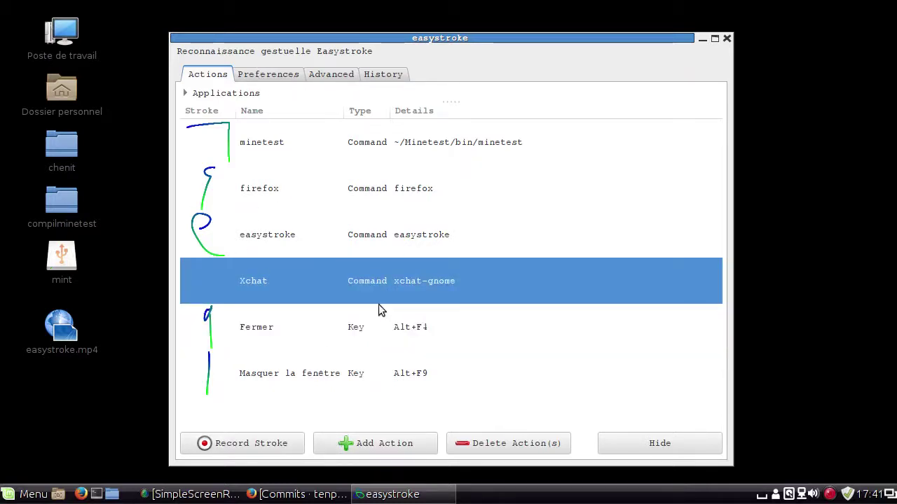
pyautogui.click(281, 445)
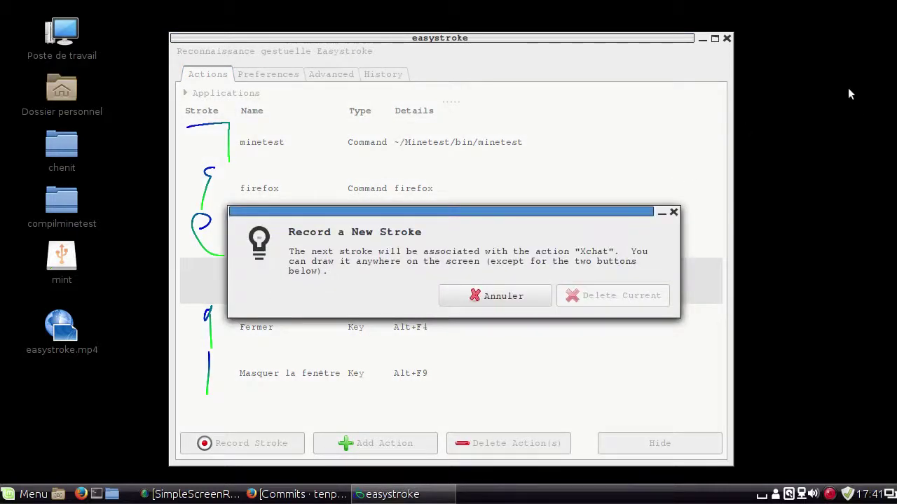
pyautogui.moveTo(805, 87)
pyautogui.mouseDown()
pyautogui.moveTo(753, 163)
pyautogui.moveTo(876, 208)
pyautogui.mouseUp()
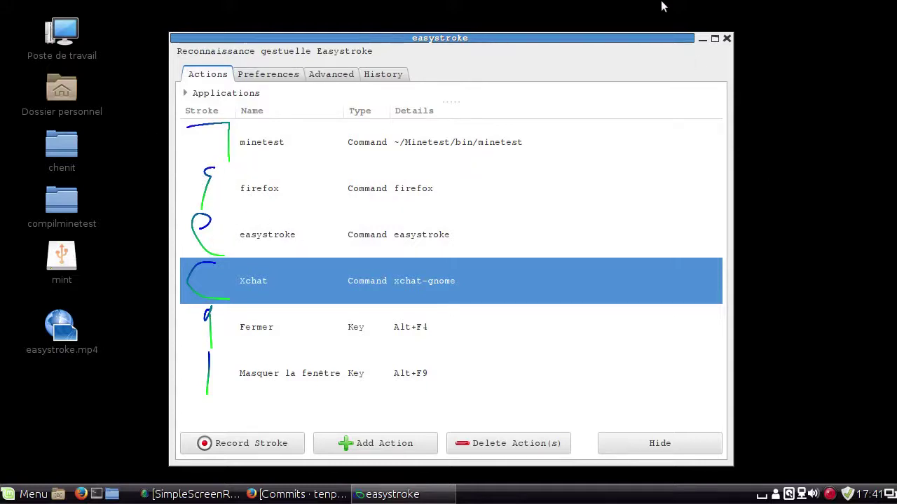
# Launch Minetest by drawing its right-angle gesture, and close the game's main menu window
pyautogui.moveTo(757, 145); pyautogui.dragTo(851, 172)
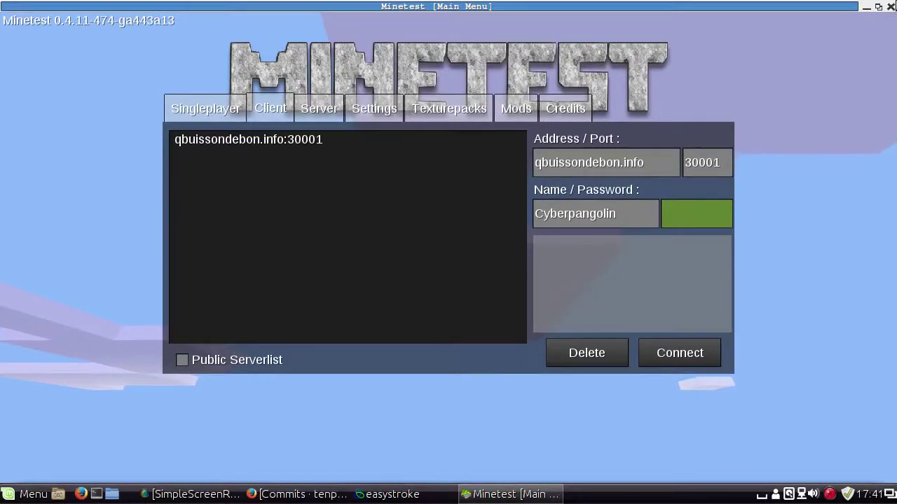
pyautogui.click(889, 6)
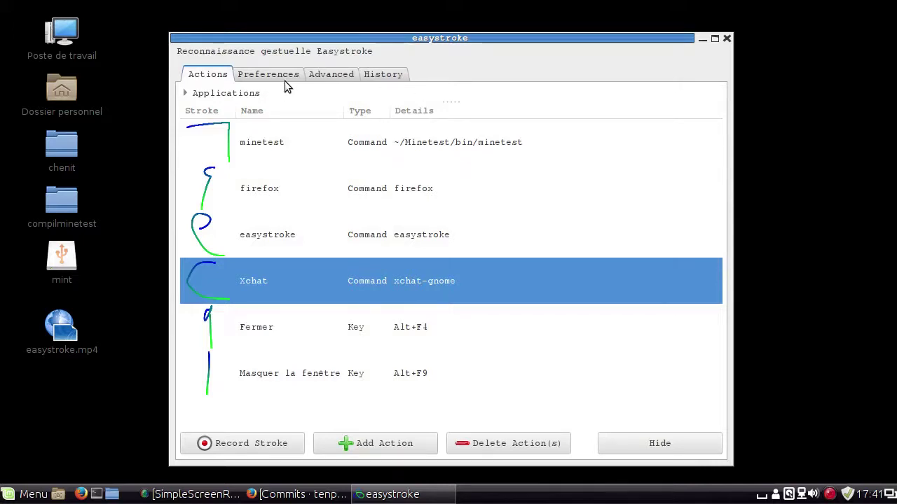
# Expand the Applications section above the gesture actions to view its options, and collapse it again
pyautogui.click(237, 93)
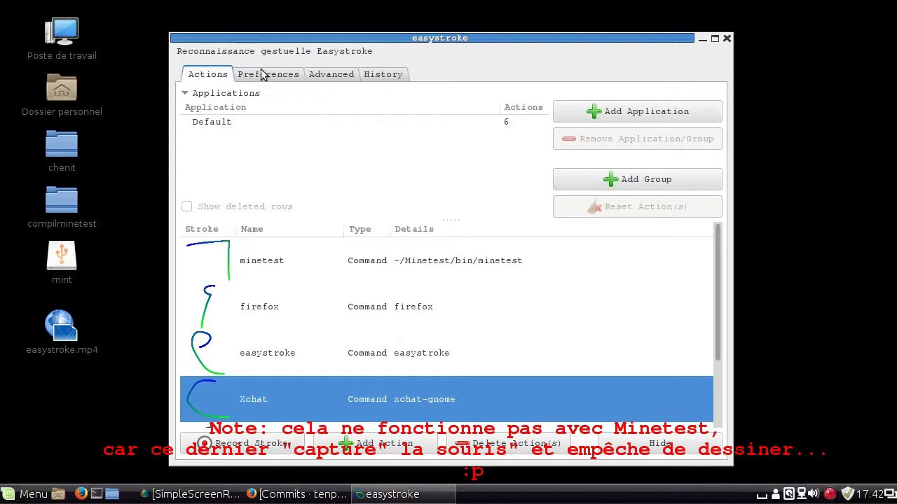
pyautogui.click(208, 93)
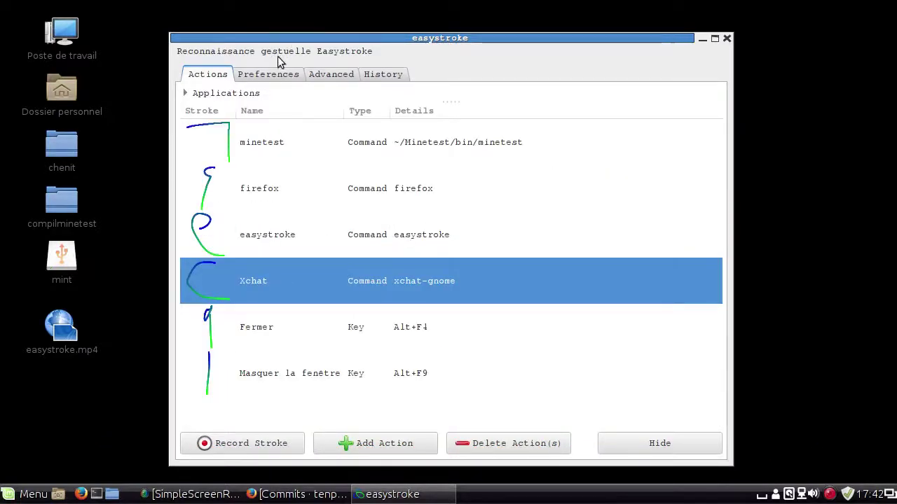
# Open the Easystroke preferences and inspect the gesture button setting and the Additional Buttons section
pyautogui.click(282, 75)
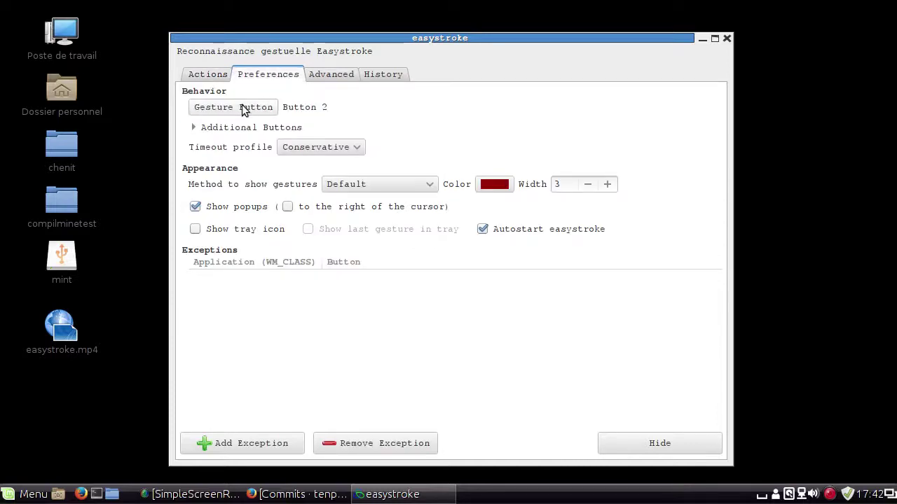
pyautogui.moveTo(786, 136)
pyautogui.mouseDown()
pyautogui.moveTo(778, 203)
pyautogui.moveTo(792, 150)
pyautogui.moveTo(806, 252)
pyautogui.moveTo(799, 182)
pyautogui.moveTo(861, 273)
pyautogui.moveTo(806, 147)
pyautogui.moveTo(749, 77)
pyautogui.moveTo(742, 91)
pyautogui.mouseUp()
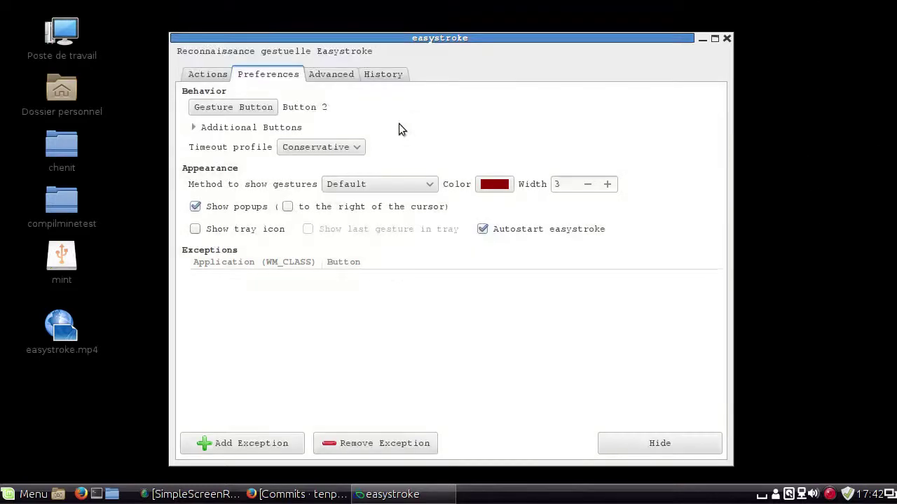
pyautogui.click(247, 126)
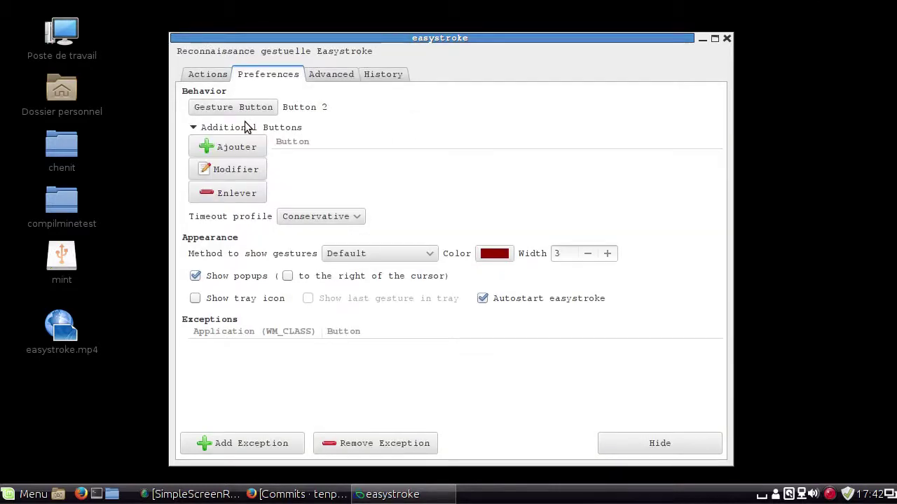
pyautogui.click(256, 129)
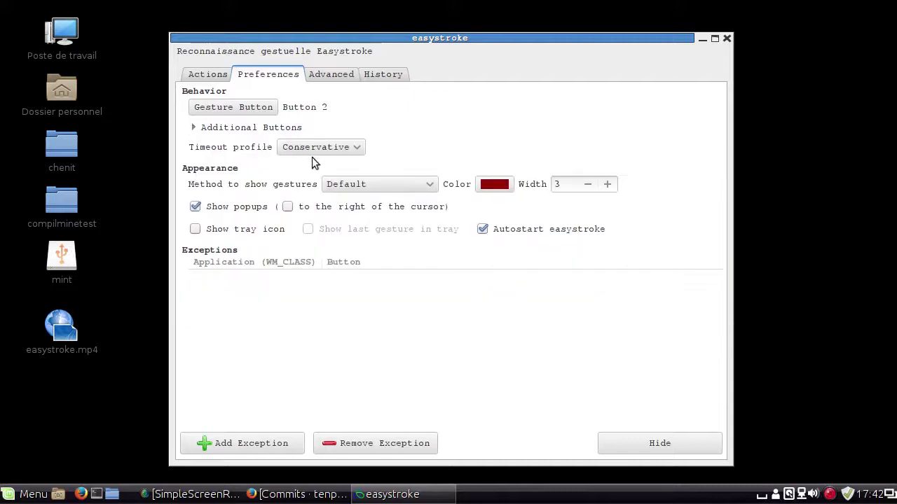
# Review the available timeout profiles while keeping Conservative selected
pyautogui.click(350, 148)
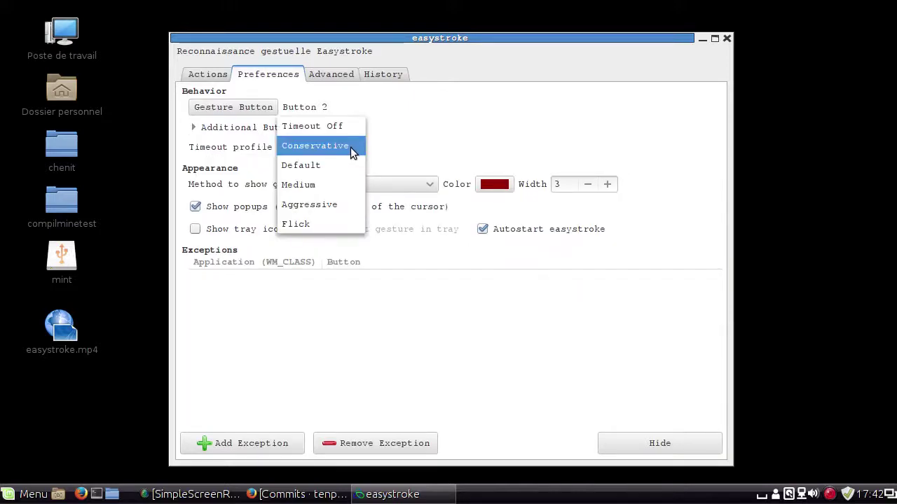
pyautogui.click(366, 132)
pyautogui.click(350, 146)
pyautogui.click(385, 141)
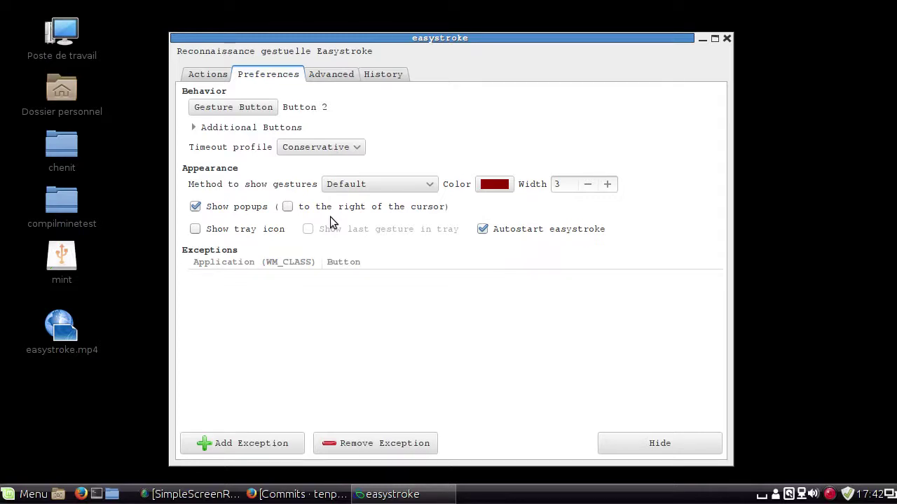
# Review the available methods to show gestures while keeping Default selected
pyautogui.click(373, 182)
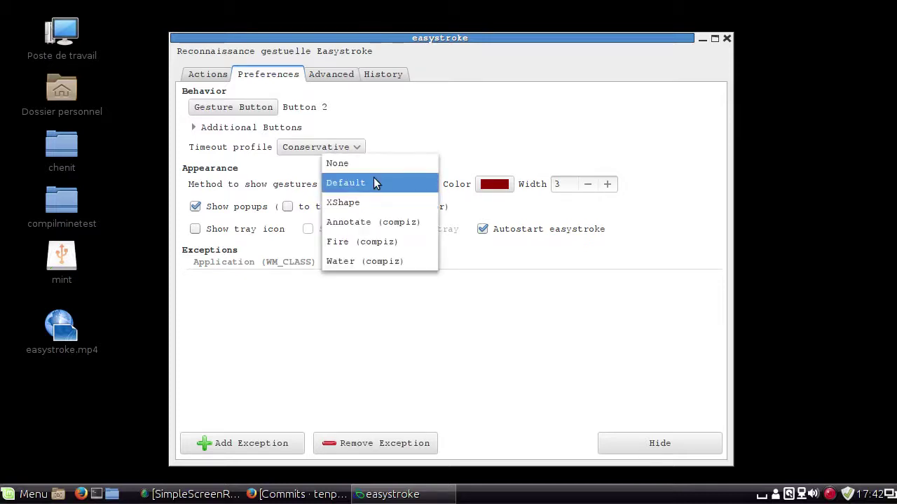
pyautogui.click(428, 133)
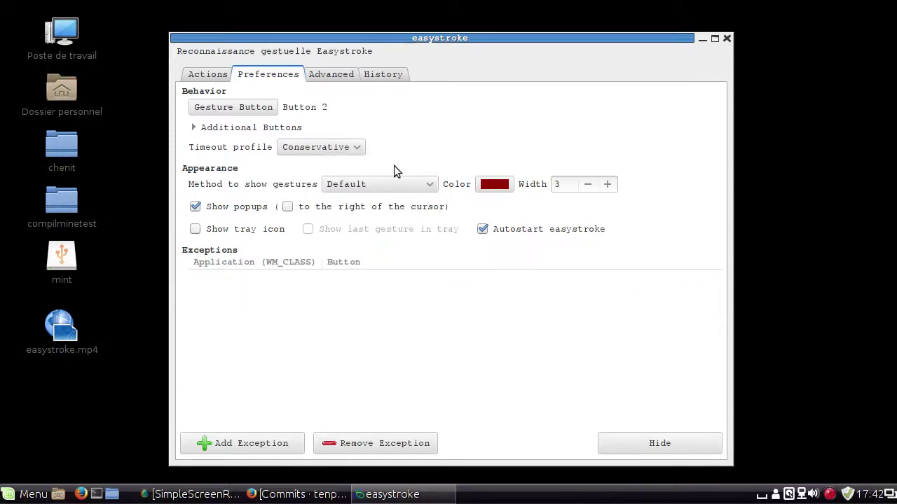
pyautogui.click(384, 184)
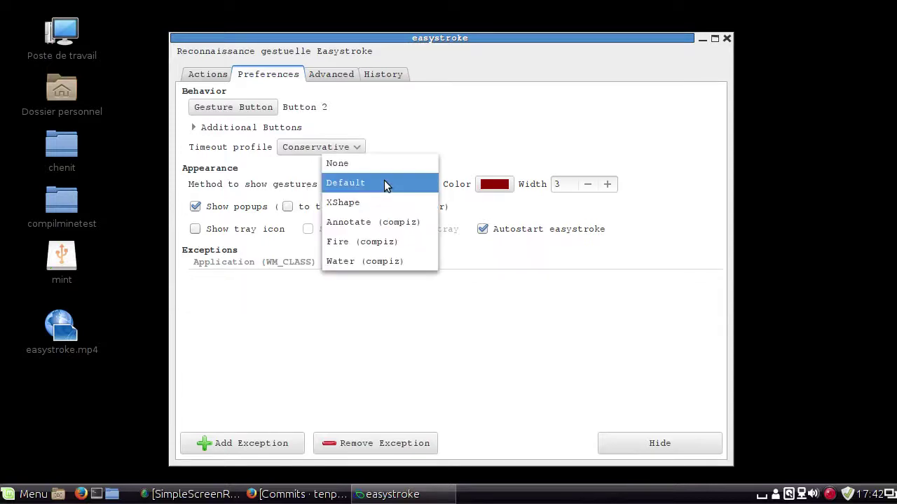
pyautogui.click(374, 287)
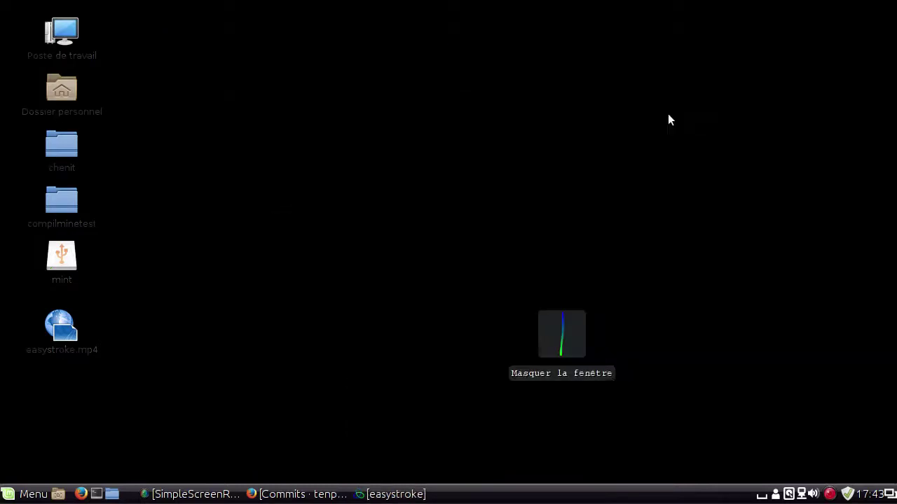
# Restore the Easystroke window, then switch the tray icon on and back off, acknowledging the notice
pyautogui.click(385, 496)
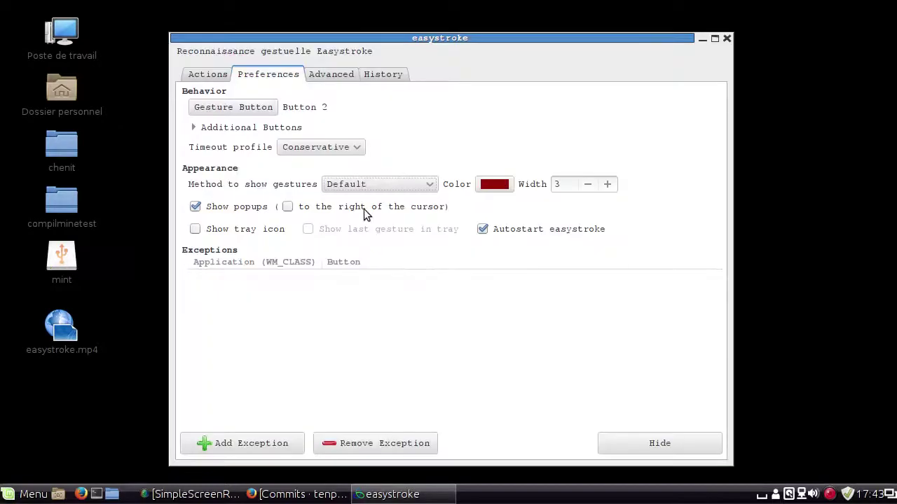
pyautogui.click(261, 230)
pyautogui.click(260, 230)
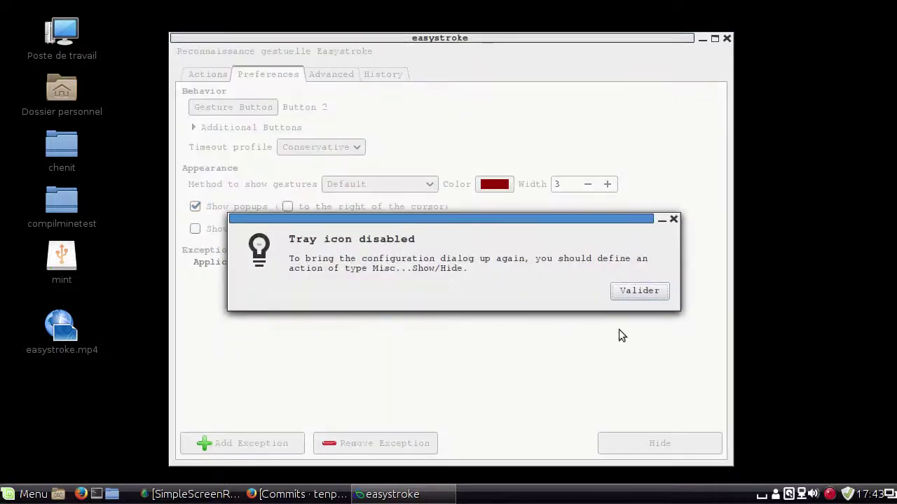
pyautogui.click(633, 294)
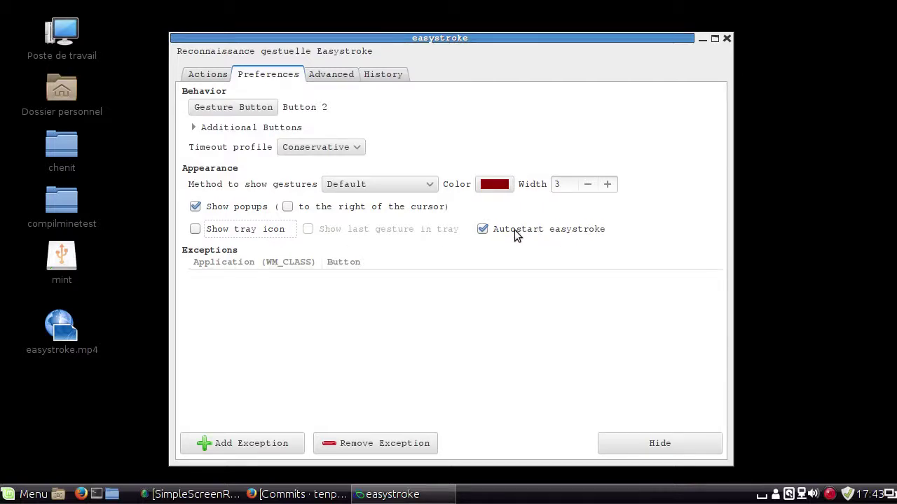
# Search the system's applications for "démarr" and open the startup programs preferences
pyautogui.press('super')
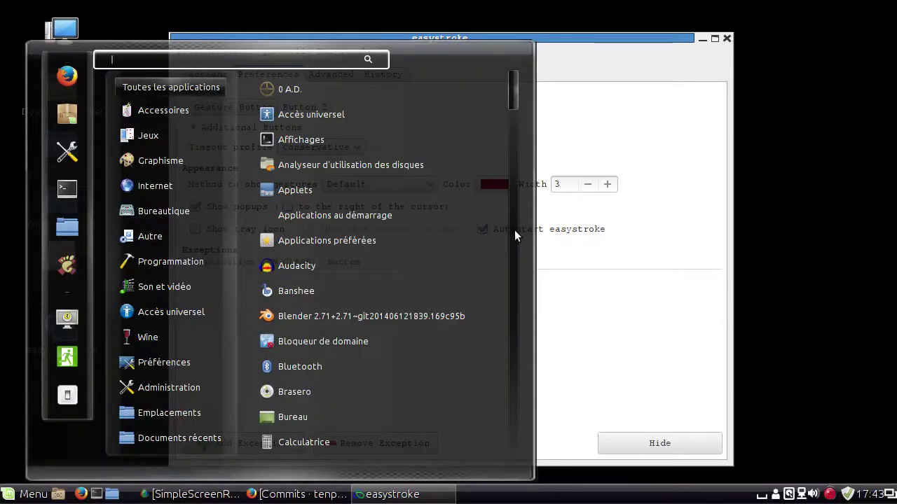
pyautogui.write('sta')
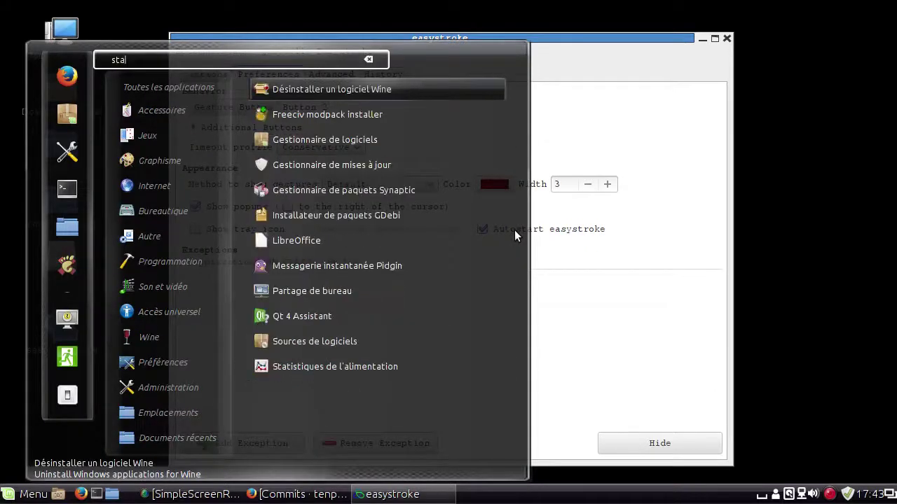
pyautogui.write('rtu')
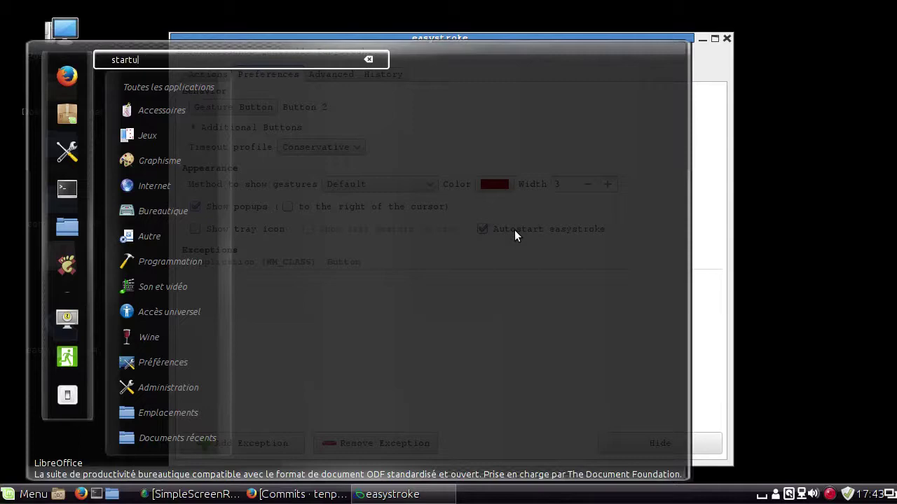
pyautogui.press('BackSpace')
pyautogui.press('BackSpace')
pyautogui.press('BackSpace')
pyautogui.press('BackSpace')
pyautogui.press('BackSpace')
pyautogui.press('BackSpace')
pyautogui.write('dém')
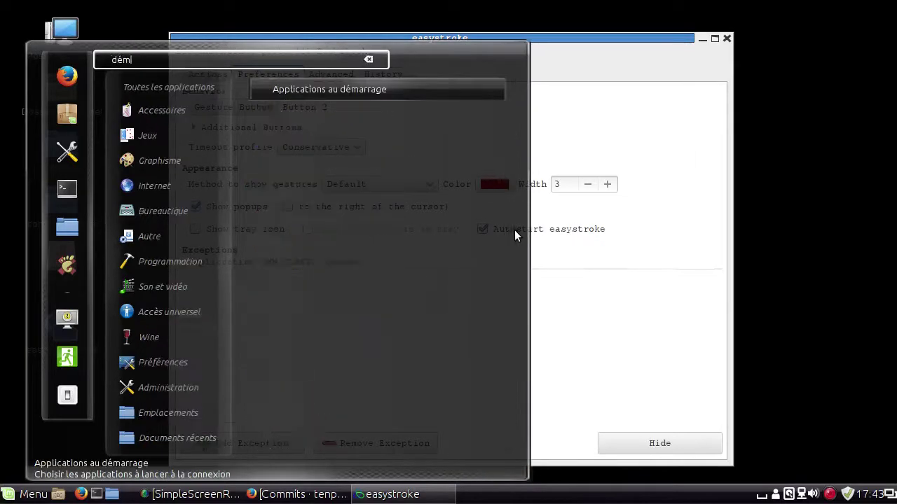
pyautogui.write('arr')
pyautogui.press('Return')
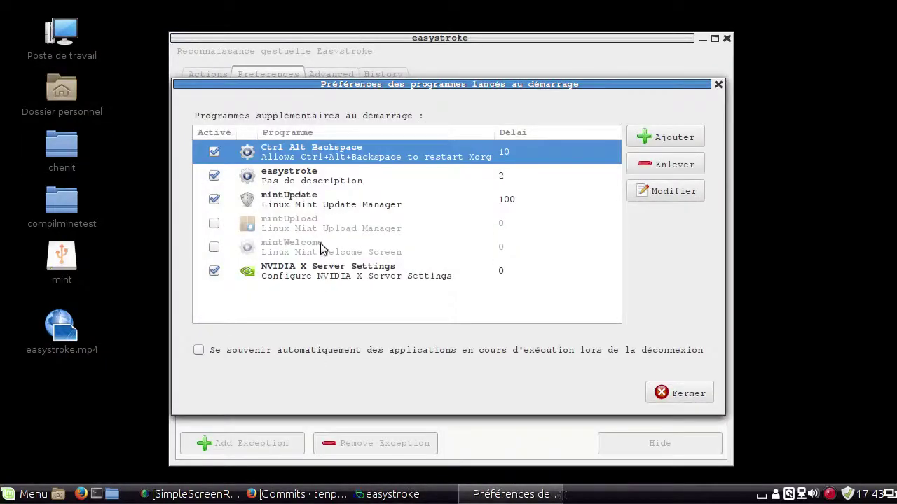
# Review the easystroke startup entry's settings, save it as it is, and close the startup programs preferences
pyautogui.click(309, 183)
pyautogui.click(666, 191)
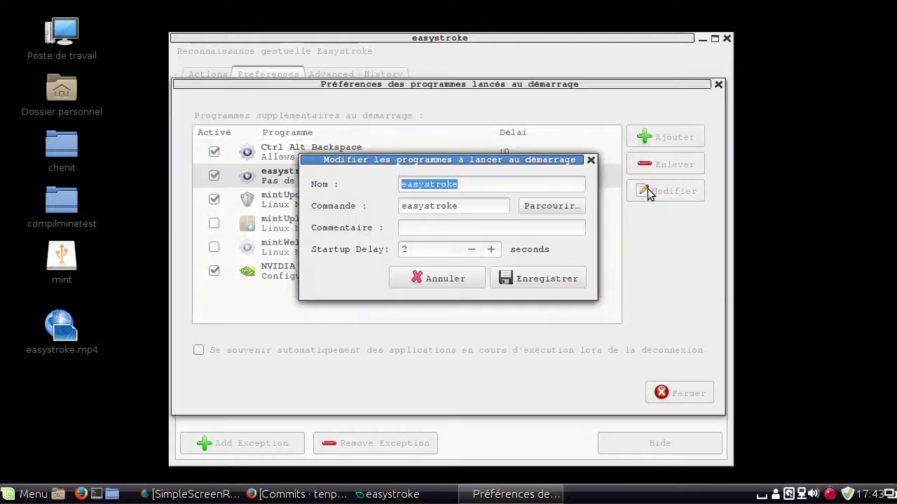
pyautogui.click(475, 182)
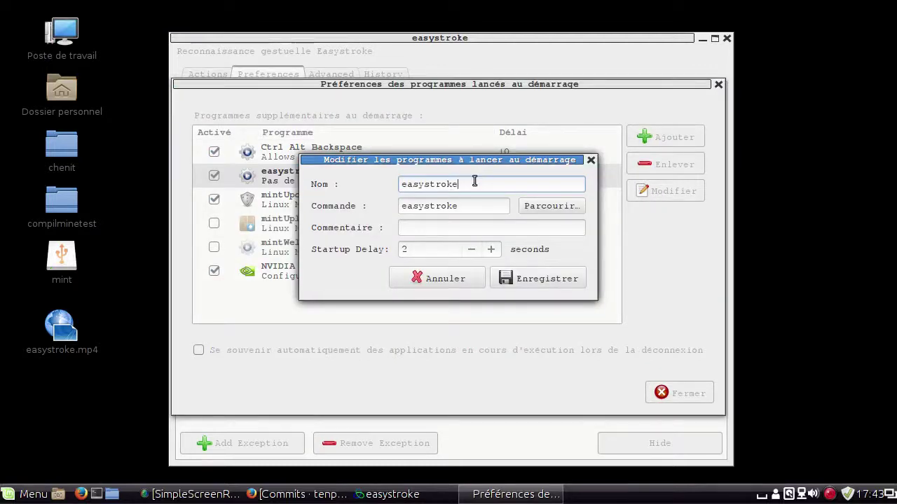
pyautogui.click(550, 278)
pyautogui.click(673, 393)
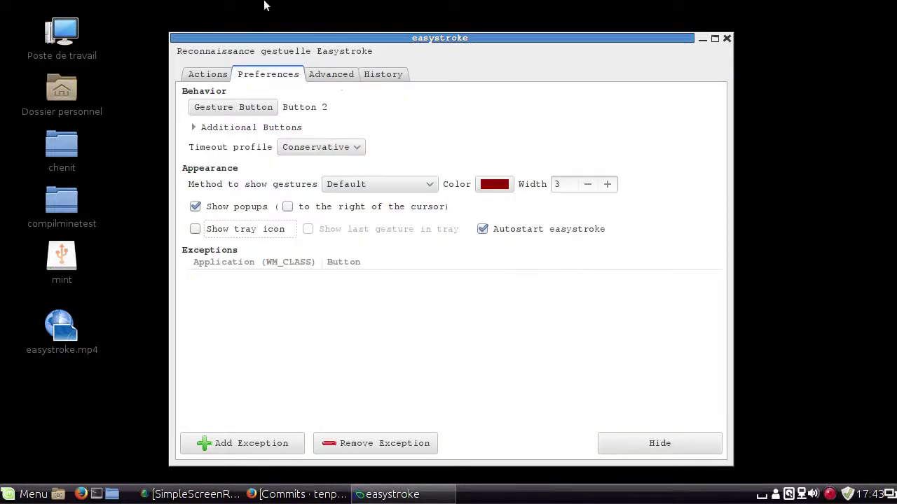
# Examine Easystroke's advanced behavior options and device list, returning to them after a look at the gesture actions
pyautogui.click(334, 72)
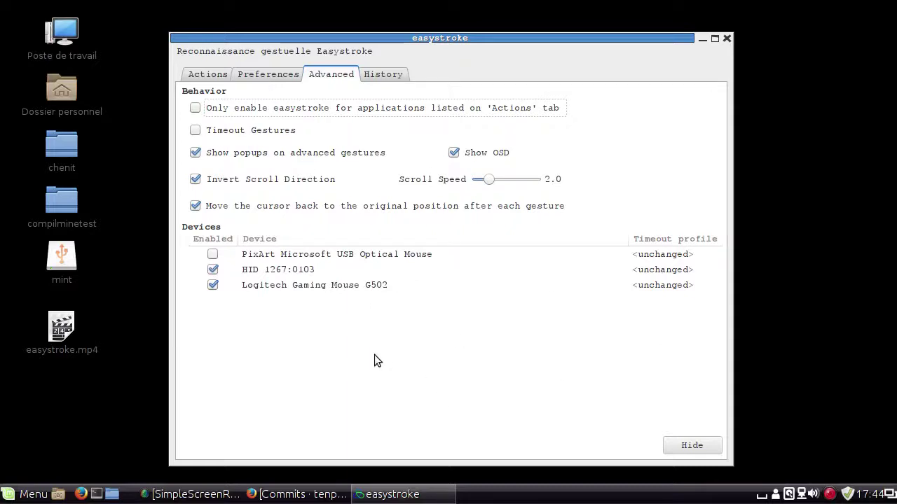
pyautogui.click(268, 73)
pyautogui.click(193, 74)
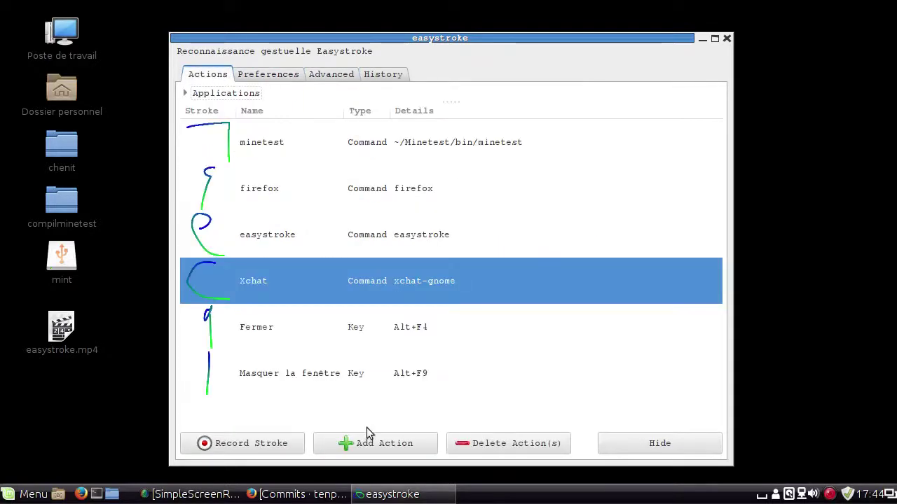
pyautogui.click(322, 79)
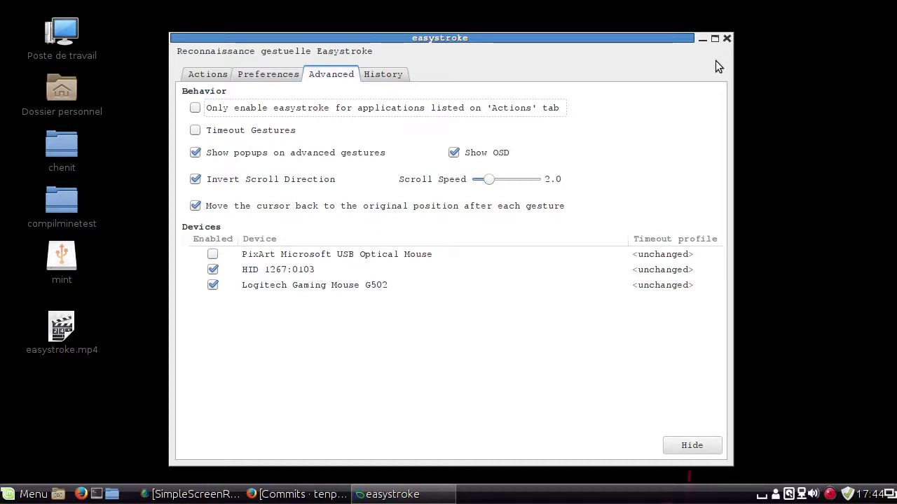
# Minimize the Easystroke window with the Alt+F9 action and restore it
pyautogui.hotkey('alt', 'F9')
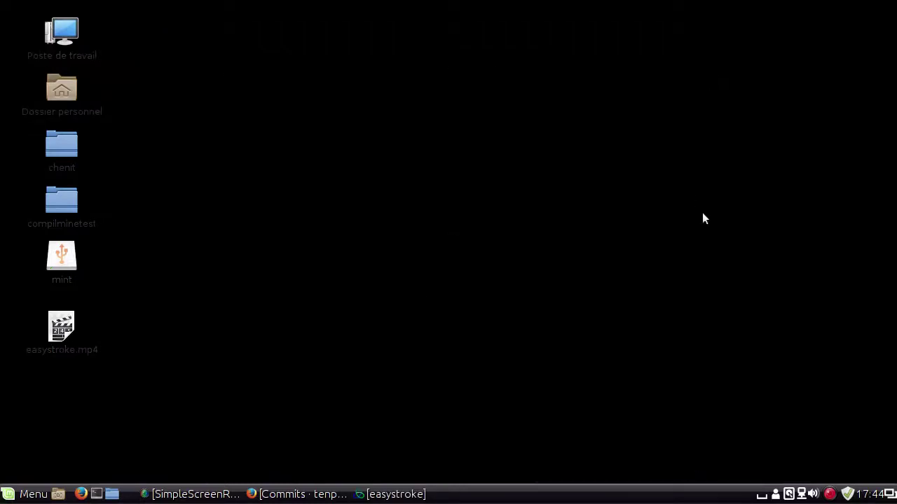
pyautogui.click(392, 494)
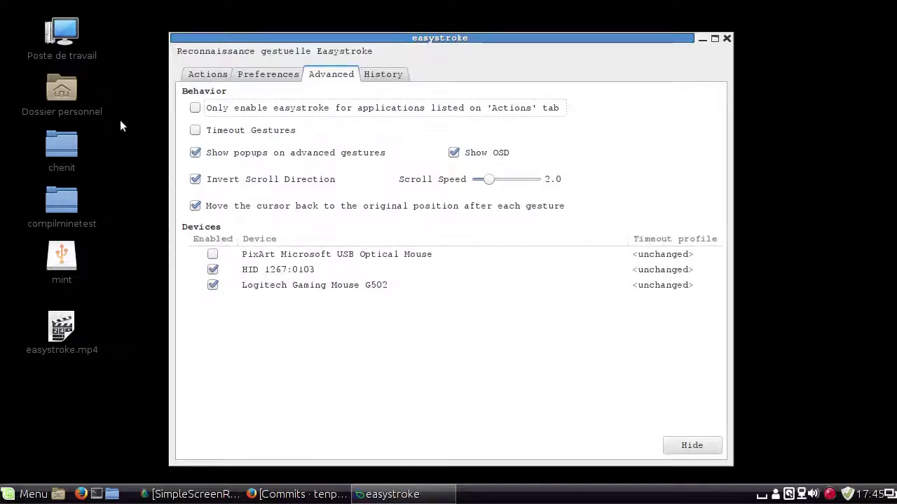
# Test the downward Masquer la fenêtre stroke three times on the empty desktop
pyautogui.moveTo(120, 126); pyautogui.dragTo(121, 347)
pyautogui.moveTo(126, 84); pyautogui.dragTo(102, 377)
pyautogui.moveTo(150, 64); pyautogui.dragTo(130, 369)
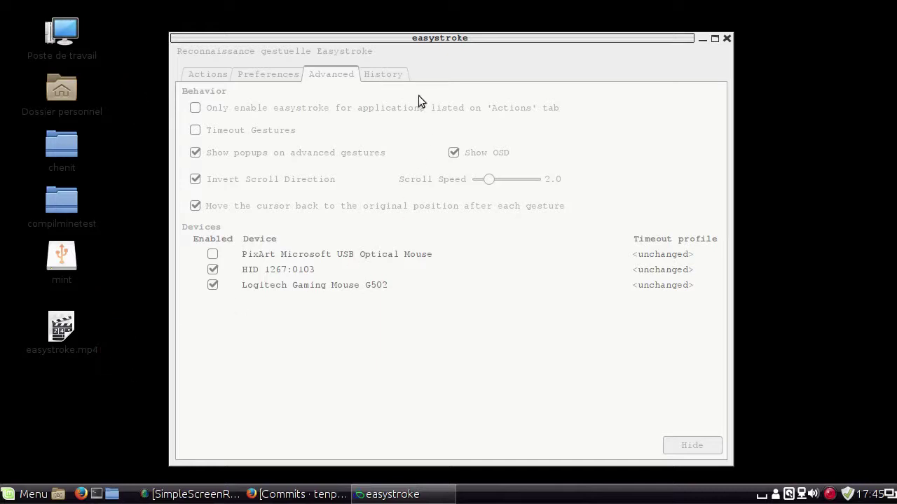
# Disable gestures for the HID 1267:0103 device in the device list
pyautogui.click(274, 258)
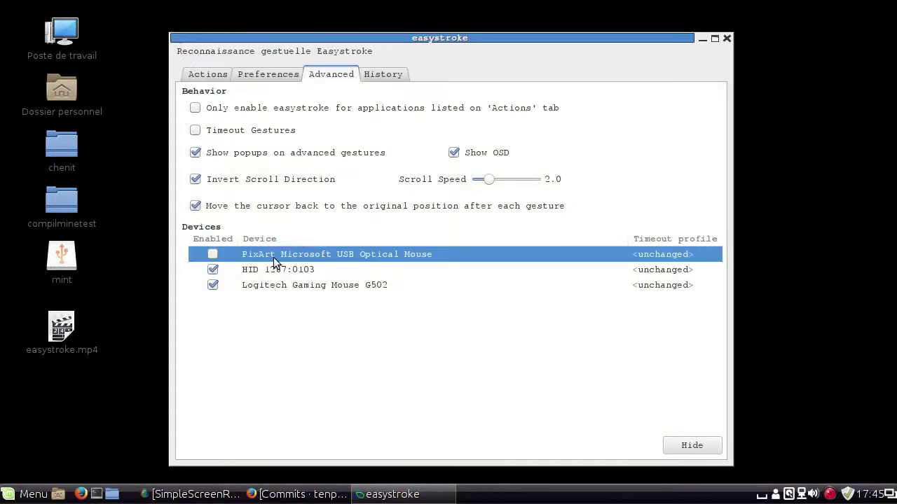
pyautogui.click(213, 270)
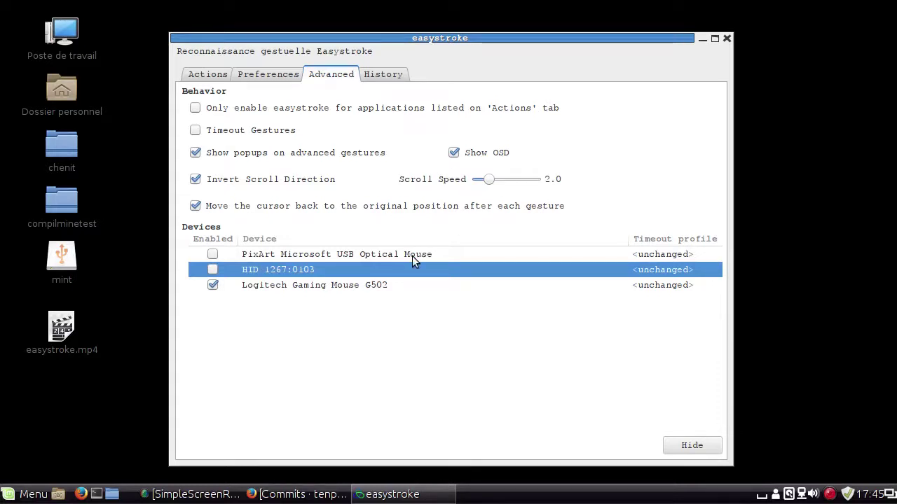
# Examine the gesture history with its recorded strokes, recognized action names and scores
pyautogui.click(382, 75)
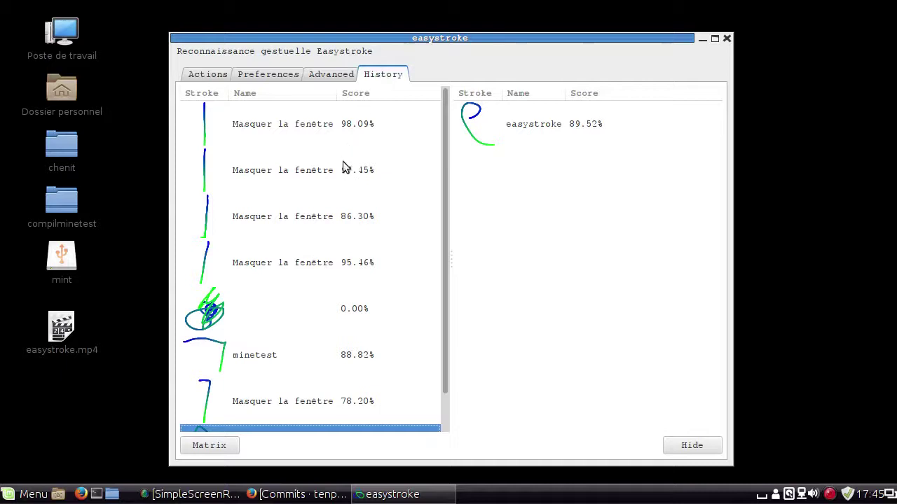
pyautogui.scroll(-1, 336, 273)
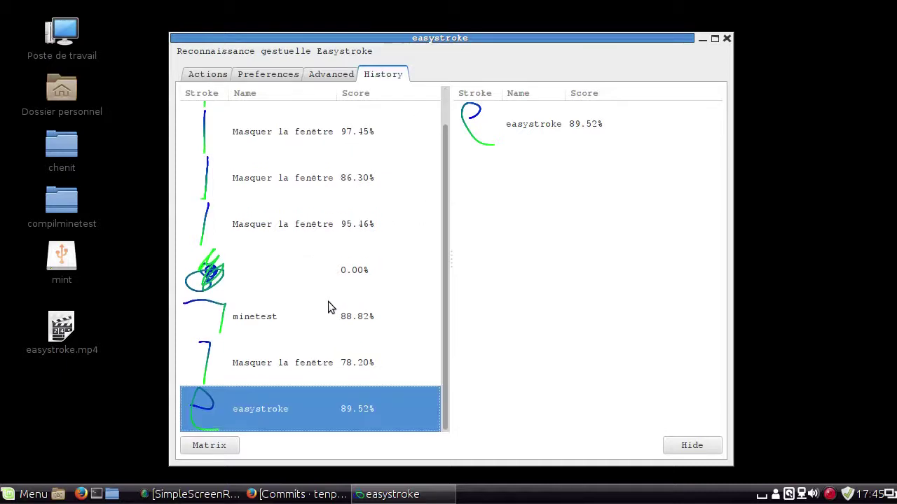
pyautogui.scroll(1, 296, 400)
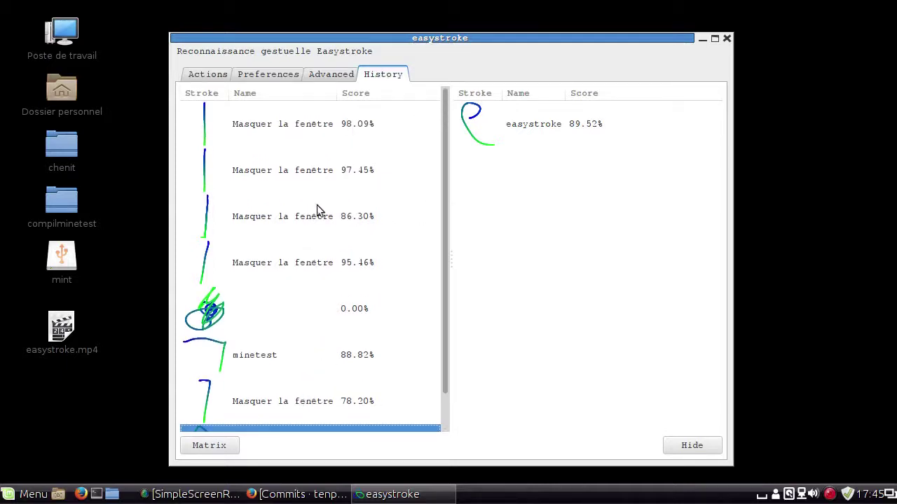
pyautogui.scroll(-1, 315, 280)
pyautogui.scroll(1, 315, 277)
pyautogui.scroll(-1, 220, 370)
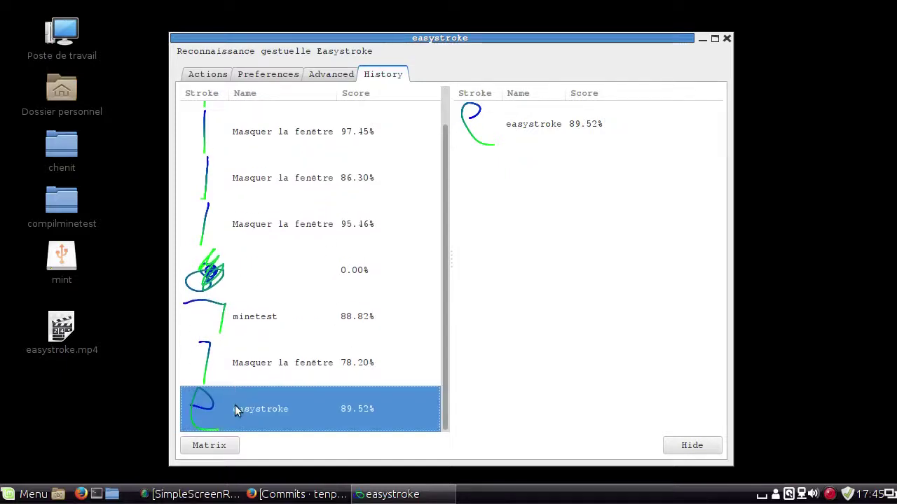
# Generate the matrix comparing the recorded strokes, examine it, and close the PDF
pyautogui.click(209, 445)
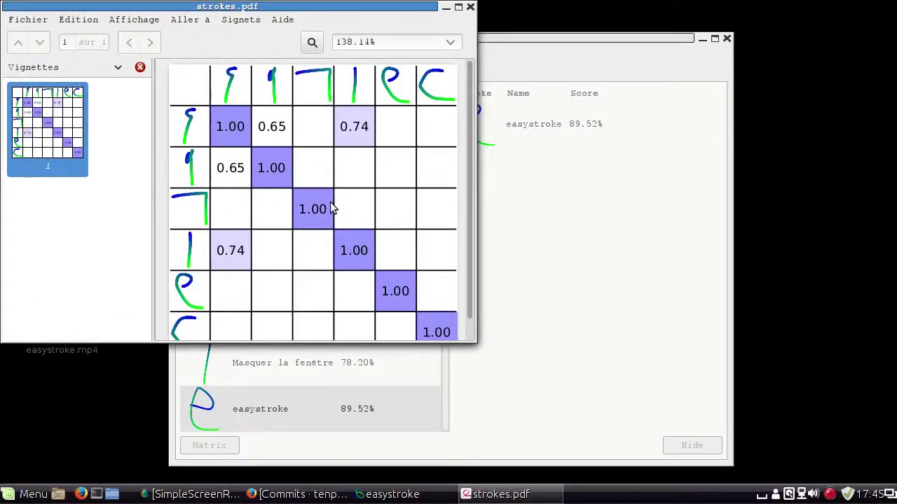
pyautogui.scroll(-1, 330, 208)
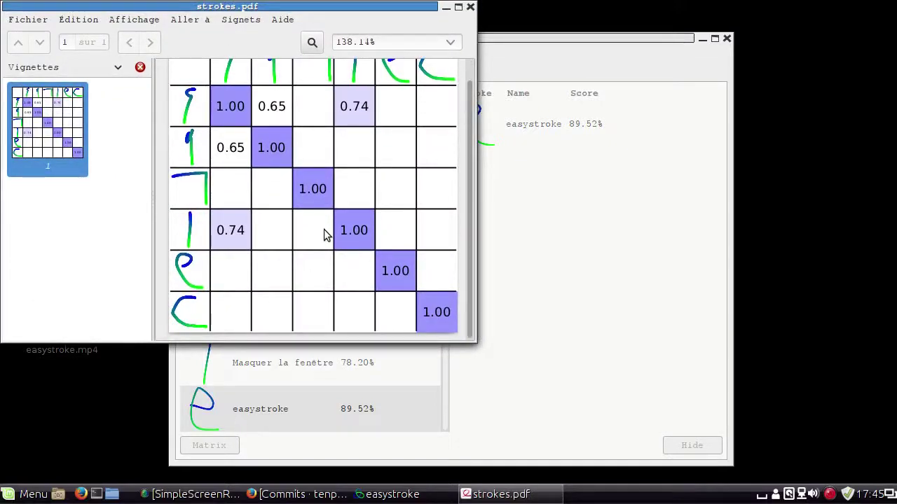
pyautogui.scroll(1, 324, 229)
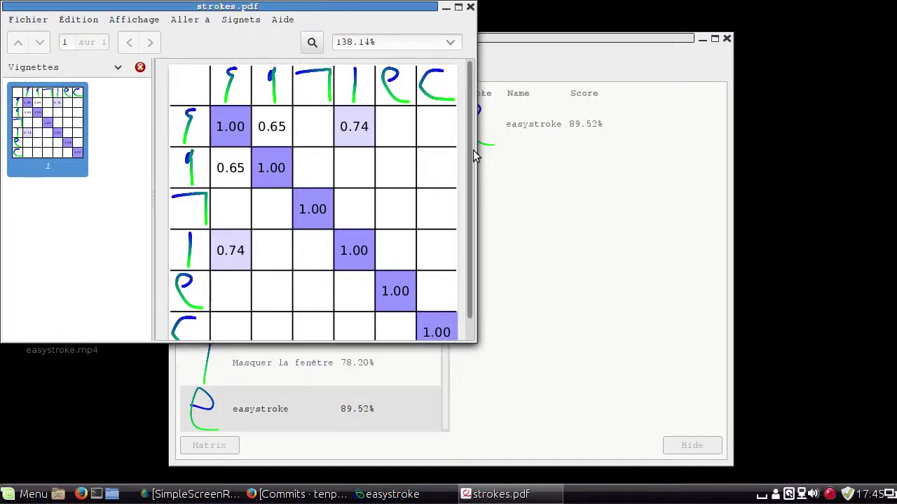
pyautogui.click(470, 7)
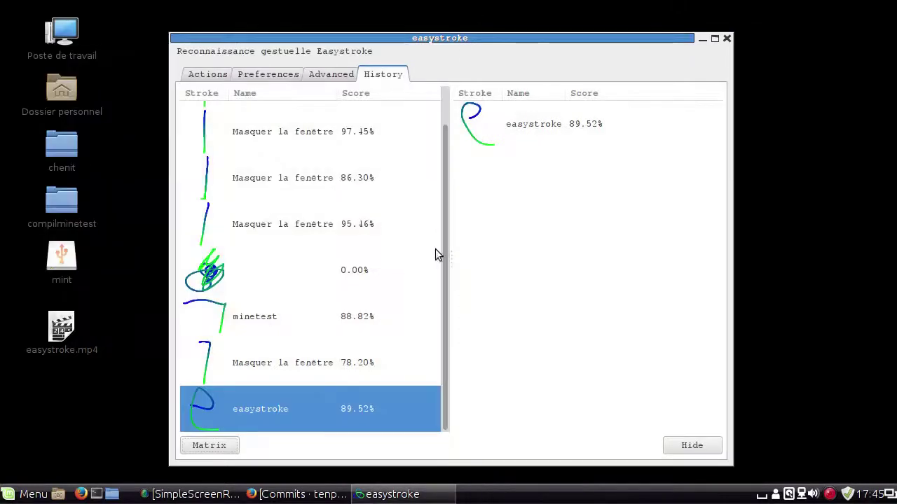
# Generate the stroke matrix again, enlarge its window to examine it, and close it with the Fermer stroke
pyautogui.click(208, 445)
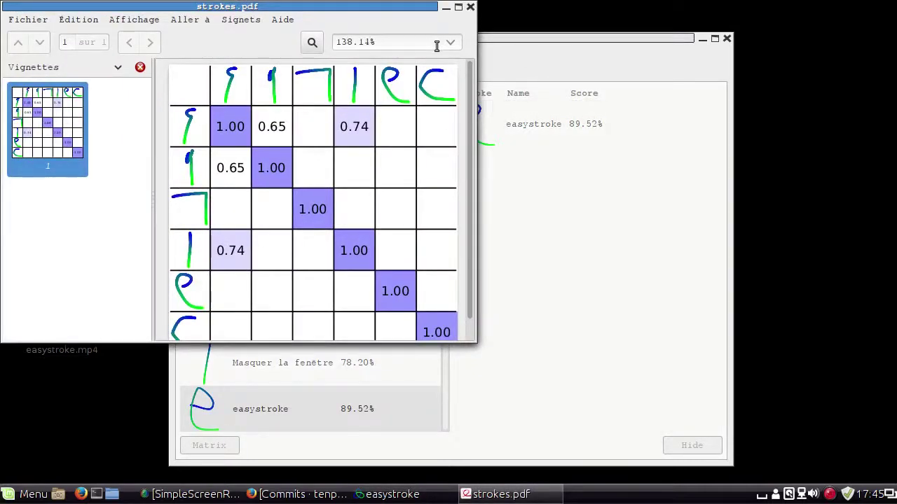
pyautogui.click(468, 349)
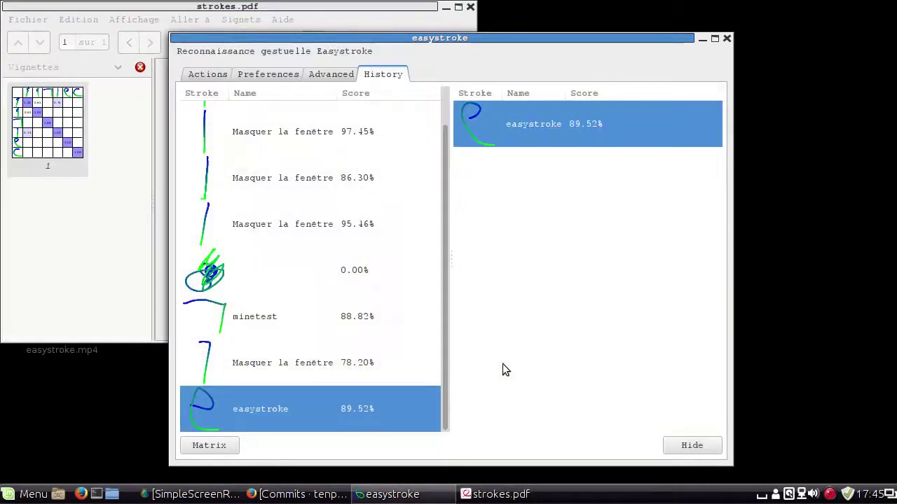
pyautogui.click(99, 306)
pyautogui.moveTo(471, 343); pyautogui.dragTo(766, 451)
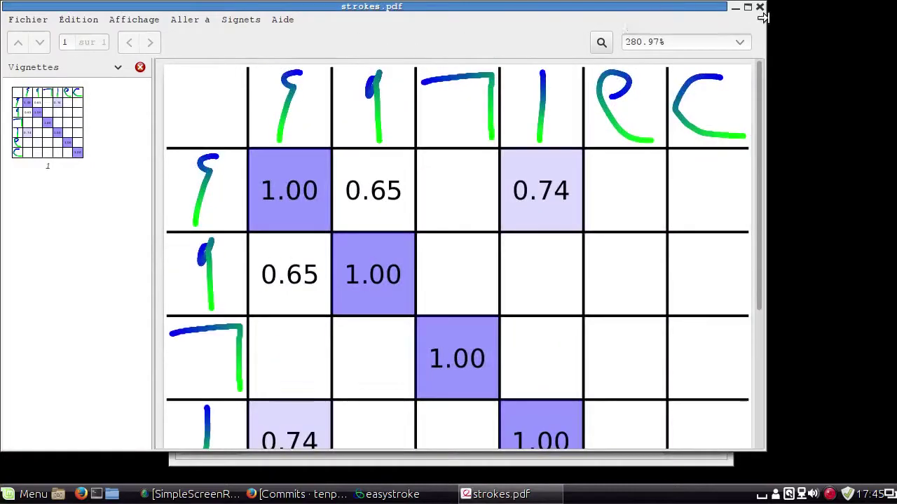
pyautogui.scroll(-5, 680, 150)
pyautogui.scroll(5, 716, 105)
pyautogui.moveTo(522, 112); pyautogui.dragTo(522, 119)
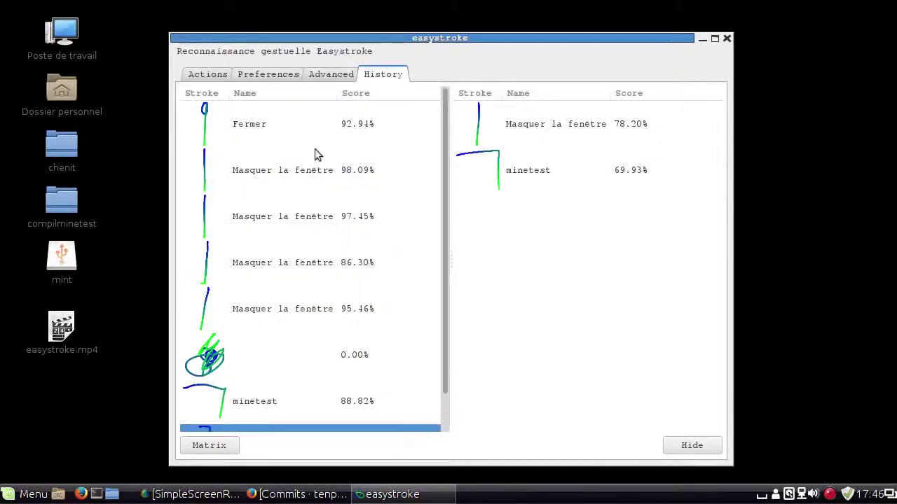
# Return to the gesture actions and add a new action named Exemple with the Command type
pyautogui.click(213, 75)
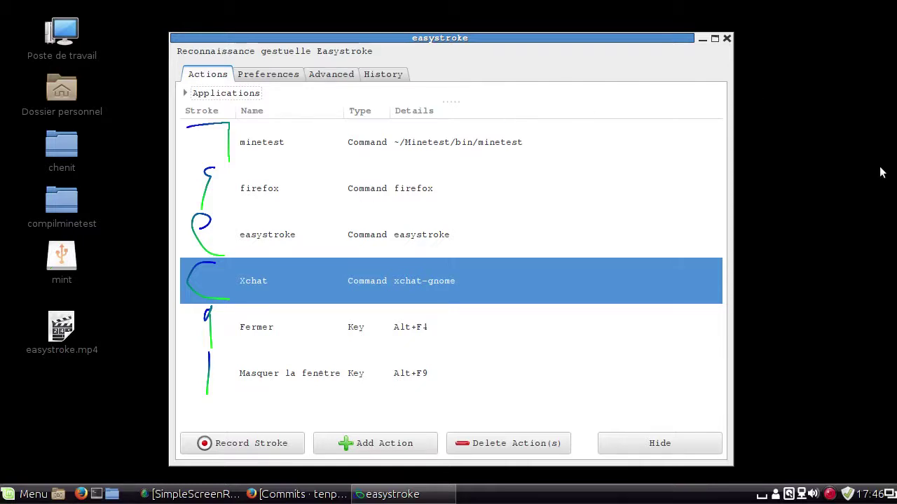
pyautogui.moveTo(809, 181); pyautogui.dragTo(855, 138)
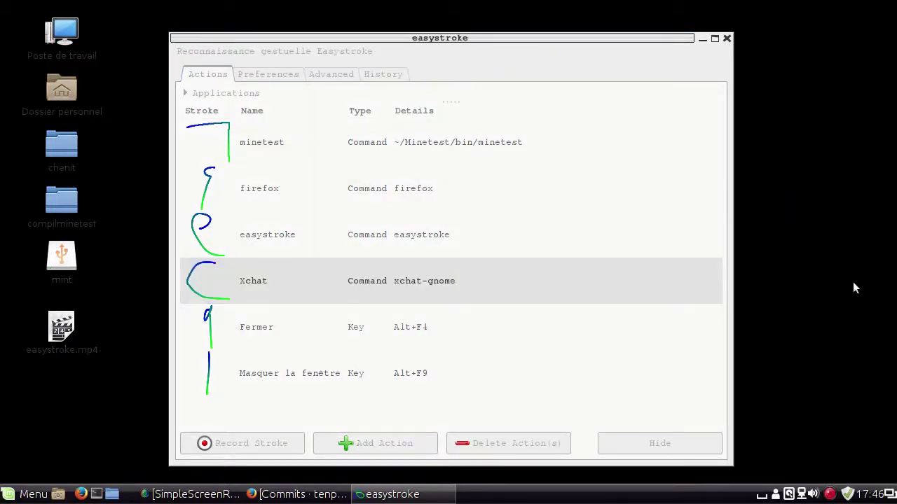
pyautogui.click(517, 62)
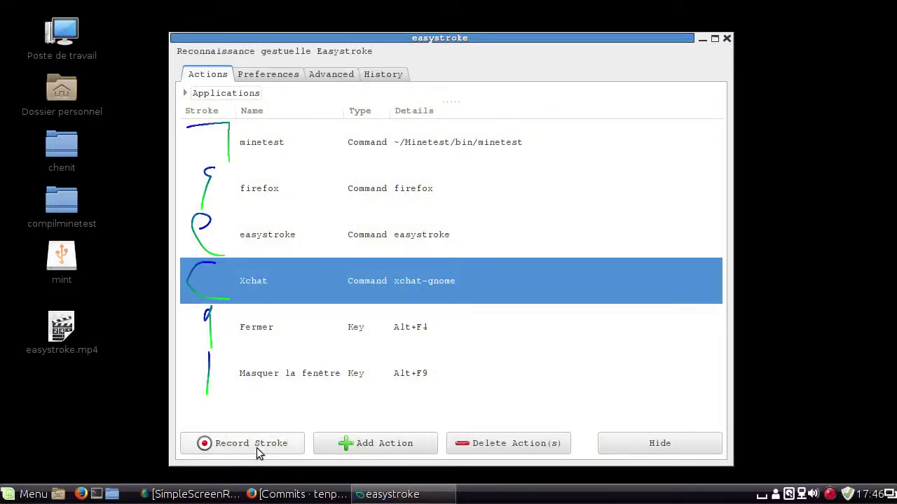
pyautogui.click(399, 451)
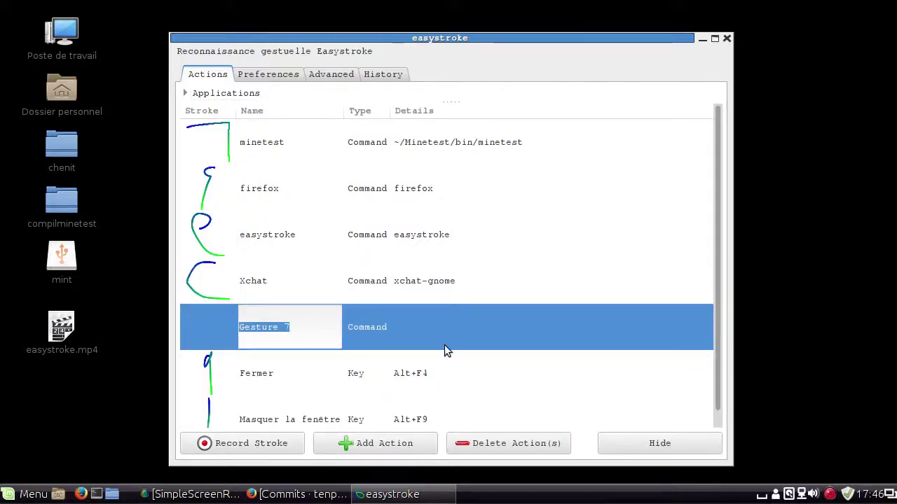
pyautogui.write('Exemple')
pyautogui.press('Return')
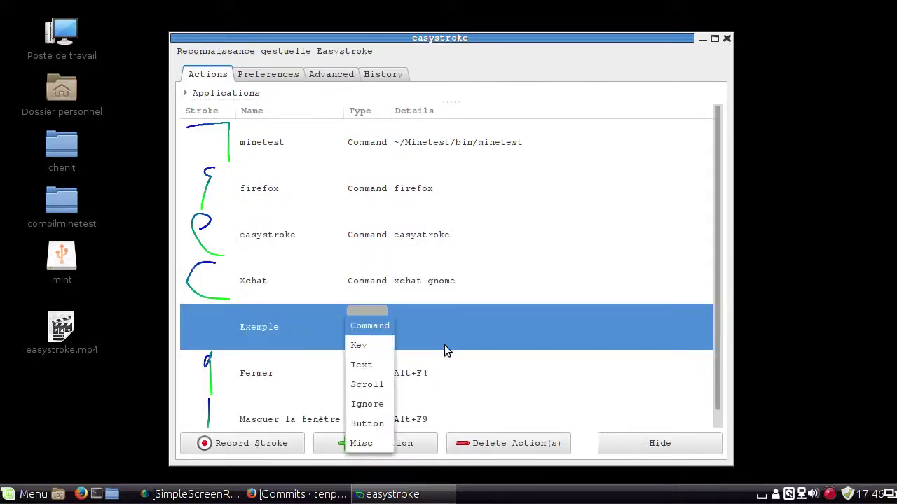
pyautogui.click(378, 328)
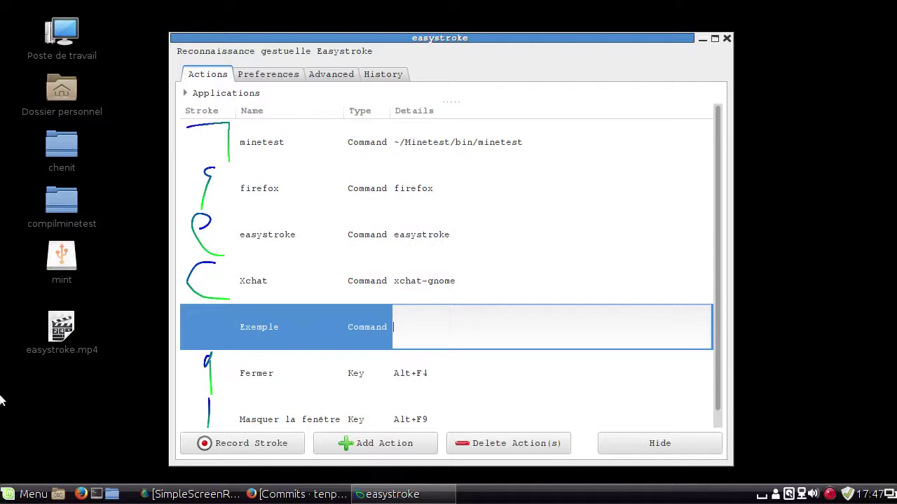
# Look at the games category (Jeux) in the system's applications and return to the gesture actions
pyautogui.click(29, 495)
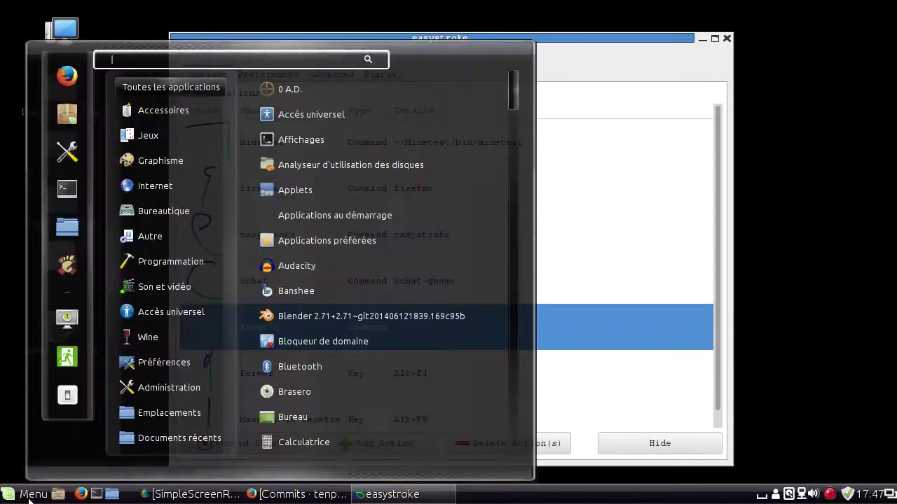
pyautogui.moveTo(148, 135)
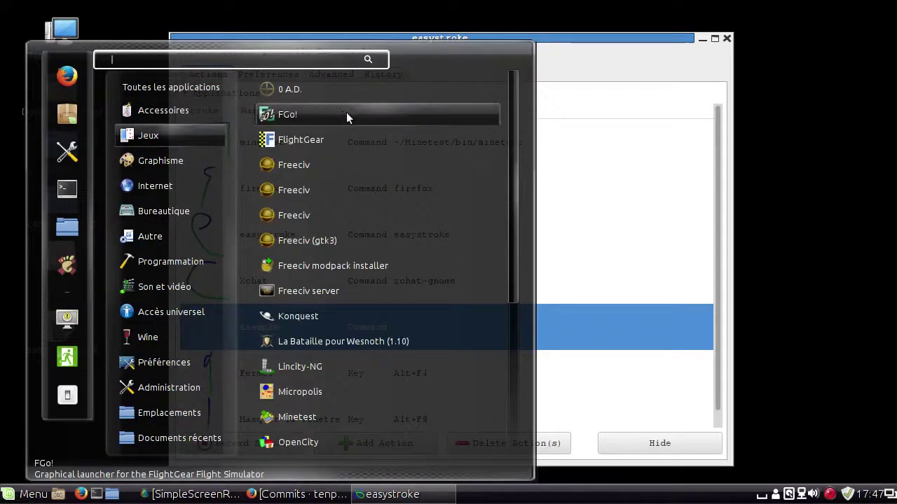
pyautogui.click(587, 44)
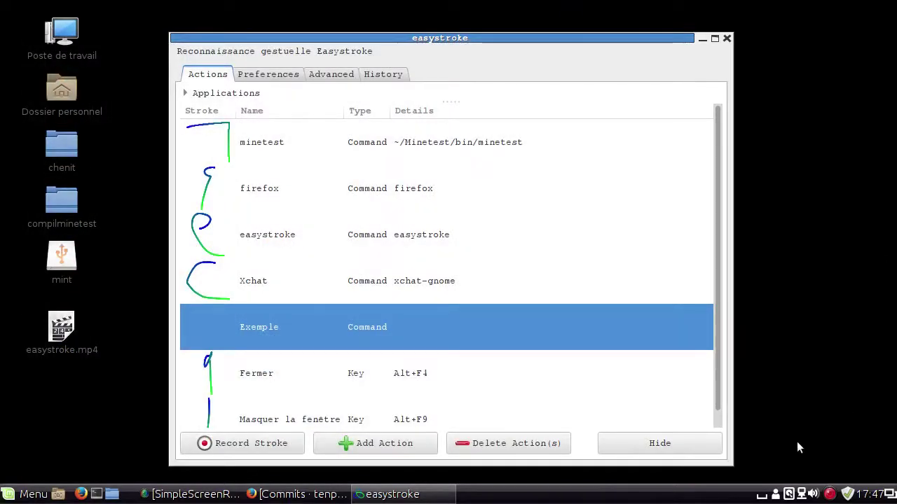
# Set the Exemple action's type to Text with the content "Salut, ça va?" and record a horizontal stroke for it
pyautogui.click(380, 342)
pyautogui.click(382, 329)
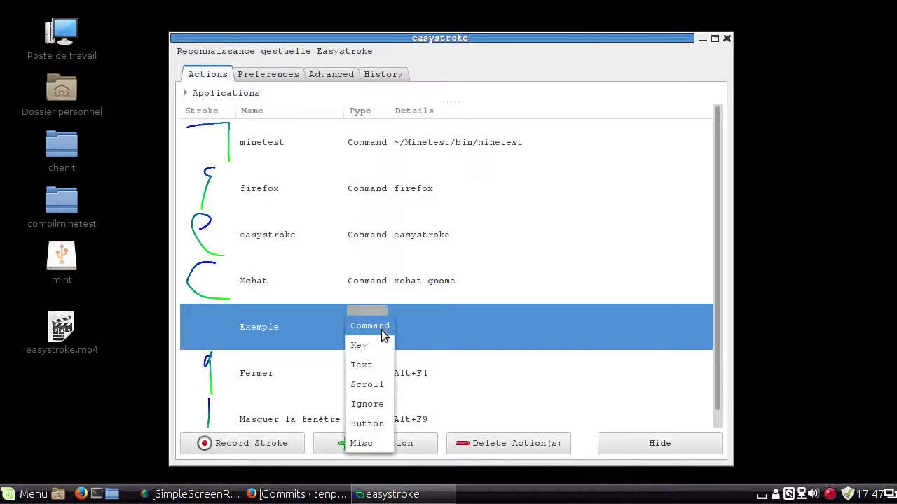
pyautogui.click(362, 345)
pyautogui.click(371, 330)
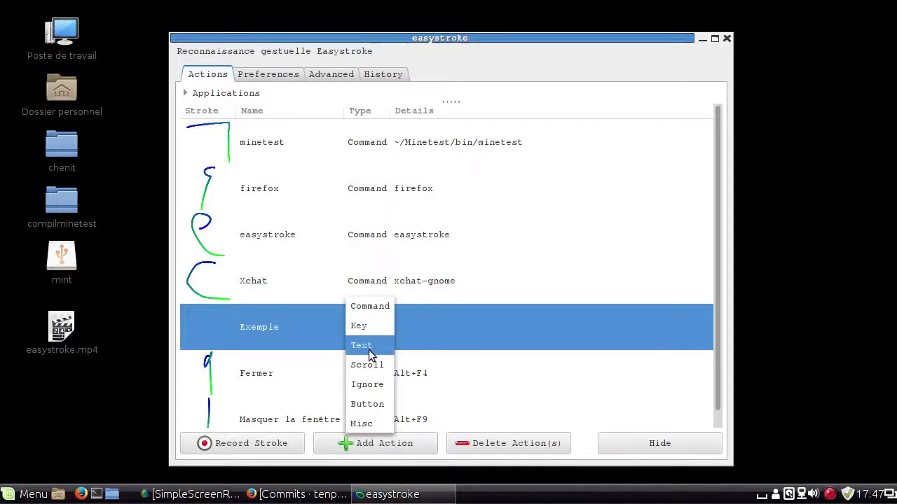
pyautogui.click(370, 349)
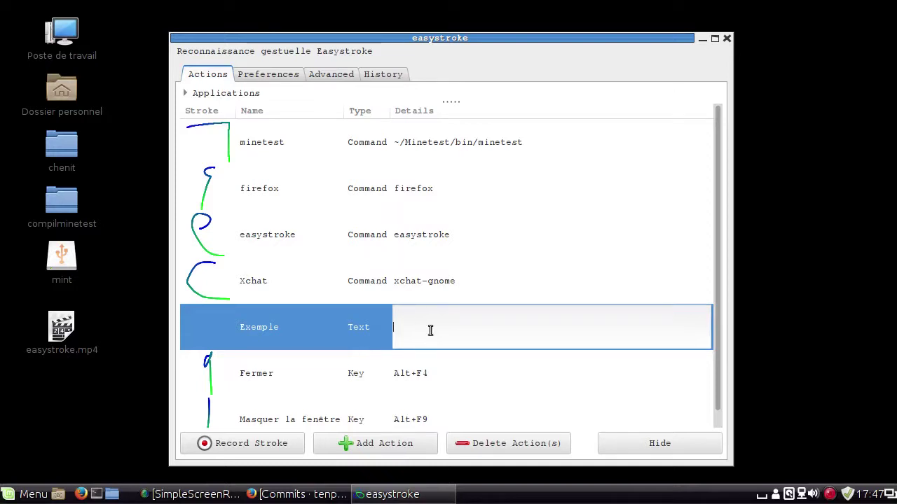
pyautogui.write('Salut, ça va?')
pyautogui.press('Return')
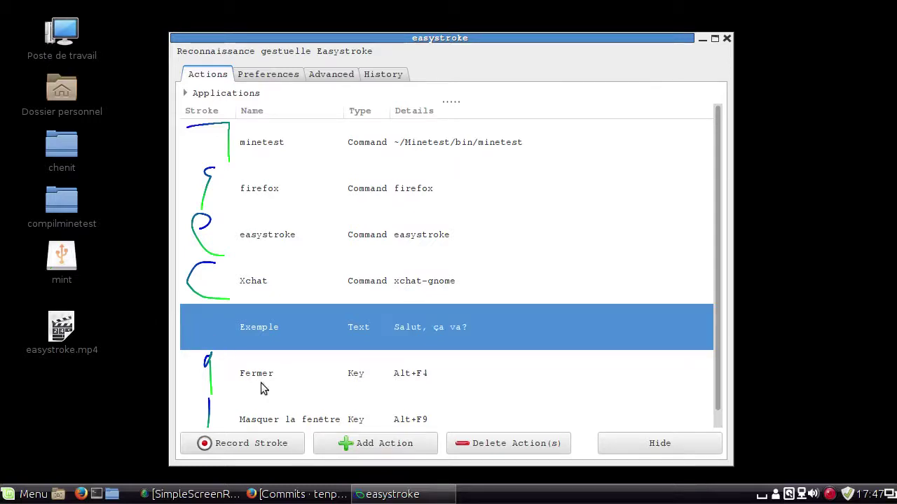
pyautogui.click(279, 443)
pyautogui.moveTo(680, 118); pyautogui.dragTo(670, 132)
# Search the system's applications for "gedit" and open the text editor
pyautogui.press('super')
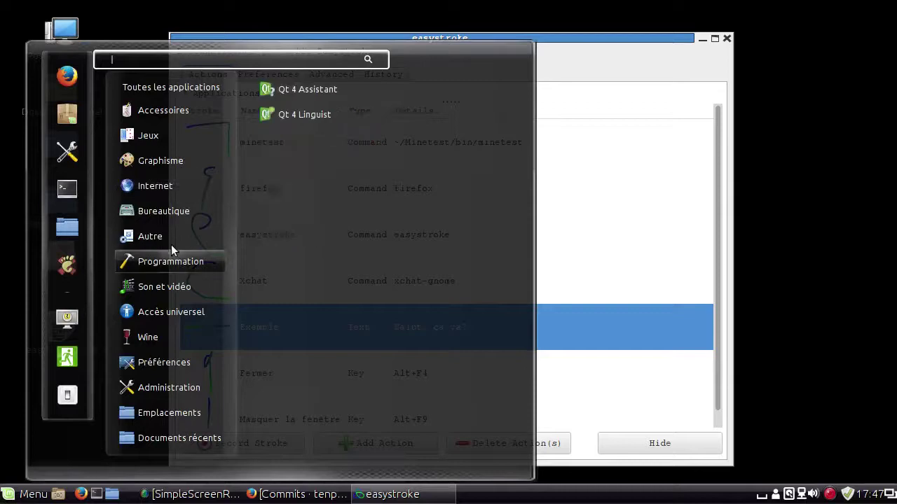
pyautogui.moveTo(168, 135)
pyautogui.write('gedit')
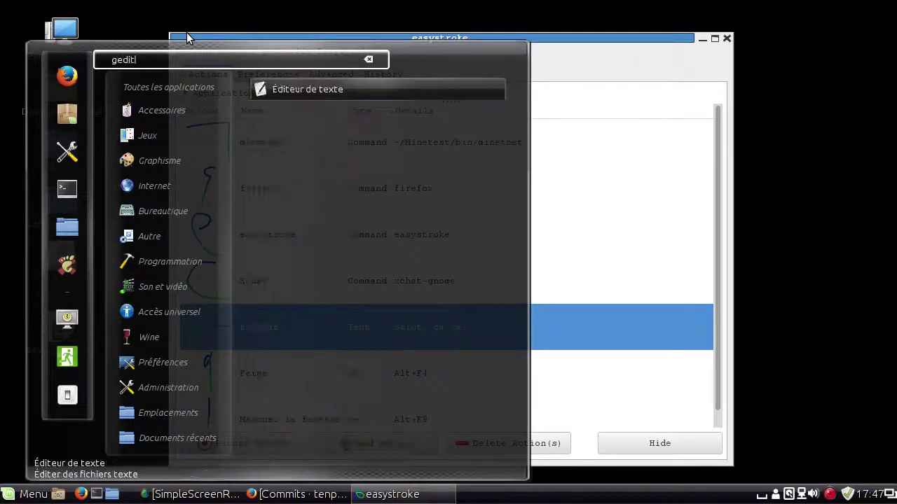
pyautogui.press('Return')
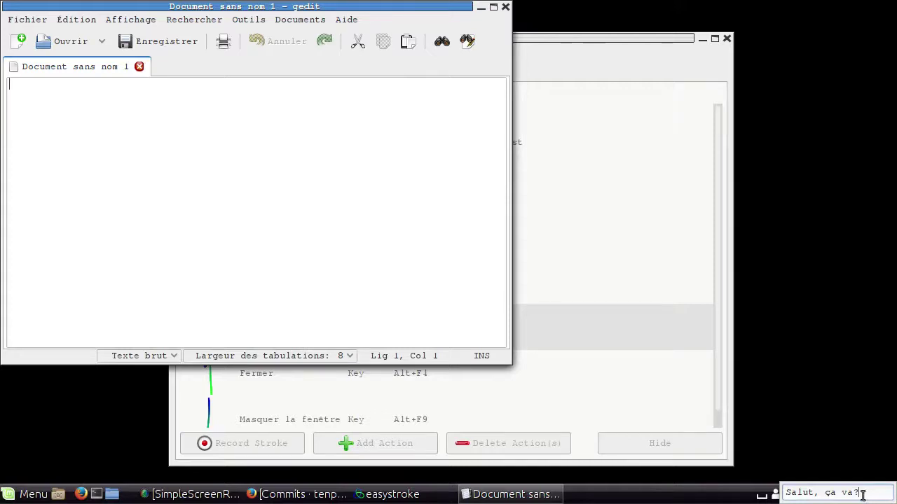
# Test the horizontal Exemple stroke repeatedly, inserting "Salut, ça va?" several times into the blank gedit document
pyautogui.moveTo(861, 493); pyautogui.dragTo(771, 483)
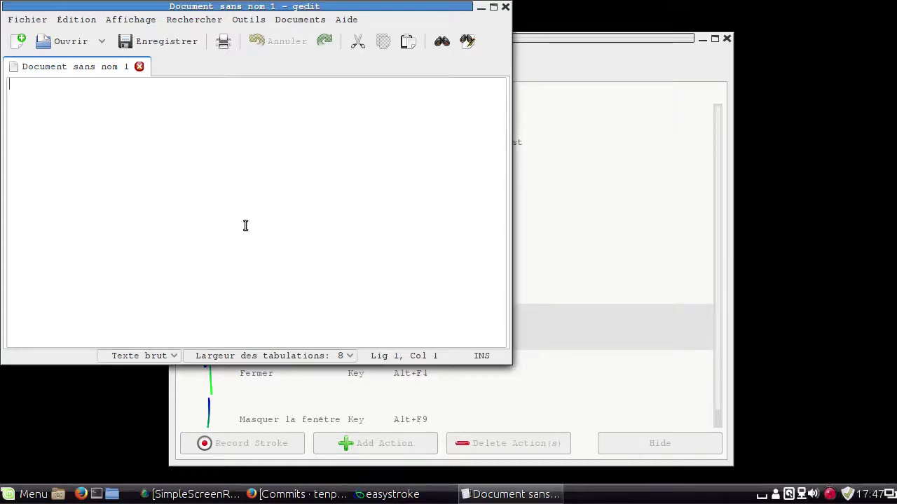
pyautogui.moveTo(244, 224); pyautogui.dragTo(407, 235)
pyautogui.moveTo(351, 164); pyautogui.dragTo(574, 208)
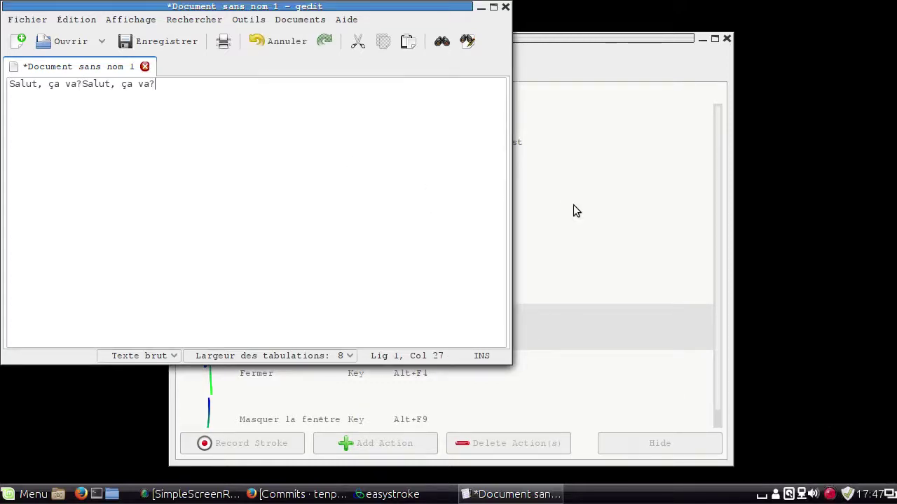
pyautogui.moveTo(406, 173); pyautogui.dragTo(695, 200)
pyautogui.moveTo(468, 190); pyautogui.dragTo(507, 184)
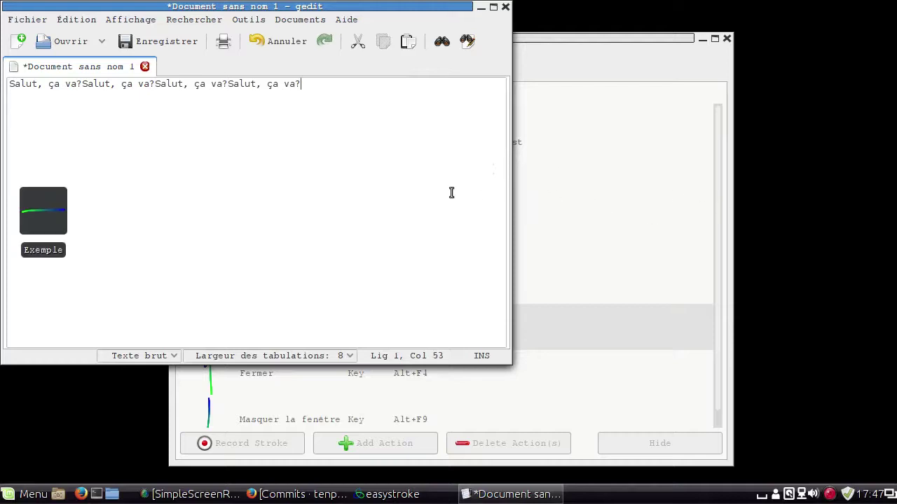
pyautogui.moveTo(452, 193)
pyautogui.mouseDown()
pyautogui.moveTo(520, 214)
pyautogui.moveTo(709, 100)
pyautogui.mouseUp()
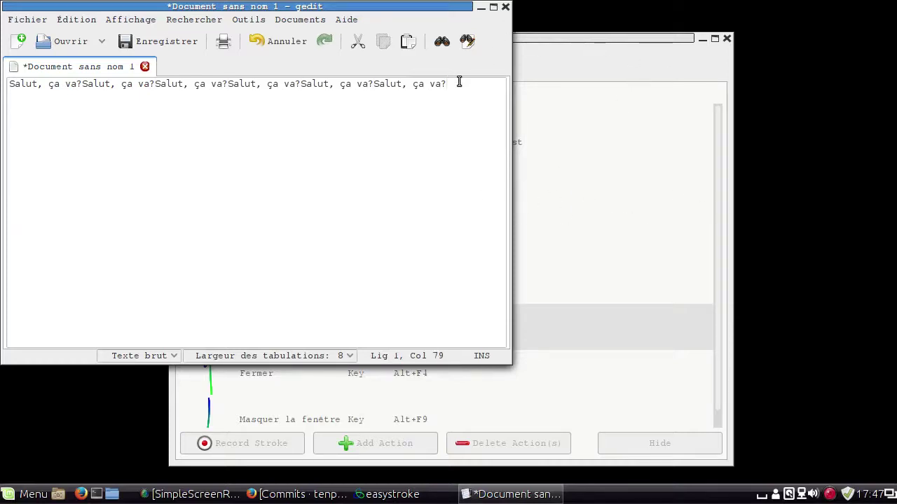
# Clear the test text from the gedit document and close the editor without saving
pyautogui.moveTo(459, 82); pyautogui.dragTo(48, 83)
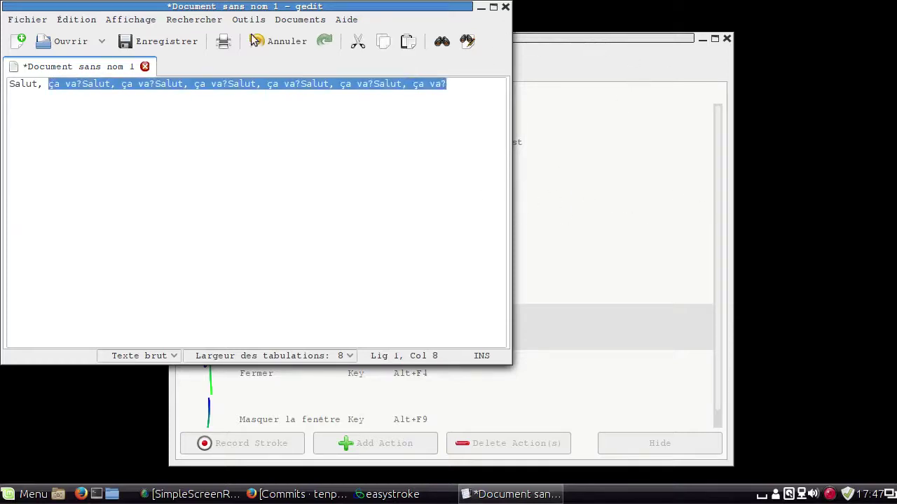
pyautogui.click(357, 42)
pyautogui.hotkey('ctrl', 'BackSpace')
pyautogui.click(505, 6)
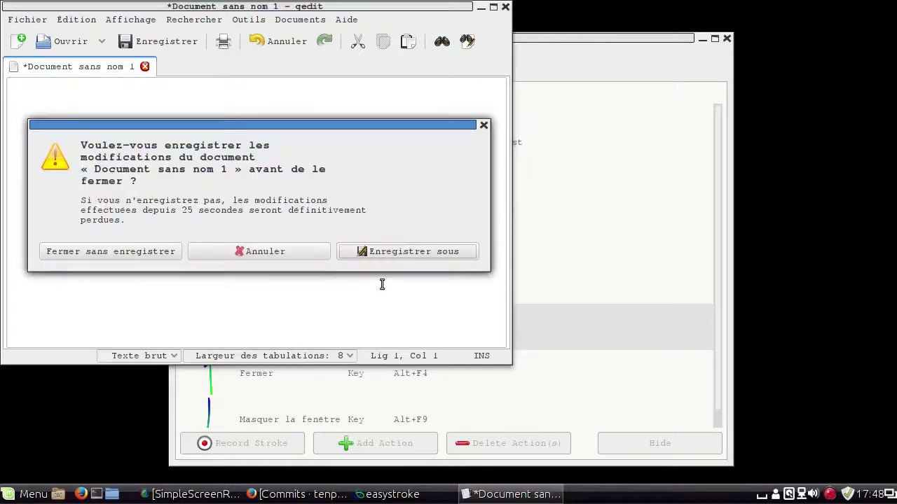
pyautogui.click(107, 252)
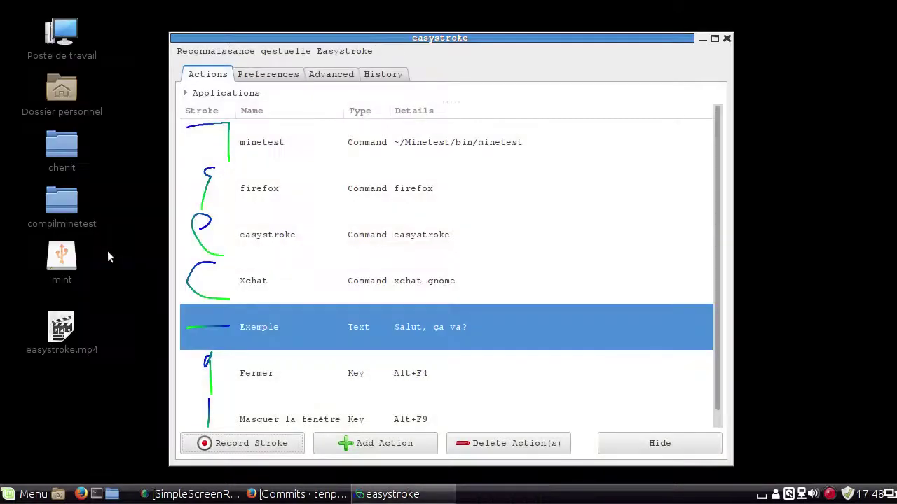
# Try the Scroll and Ignore types on the Exemple action
pyautogui.click(370, 329)
pyautogui.click(360, 346)
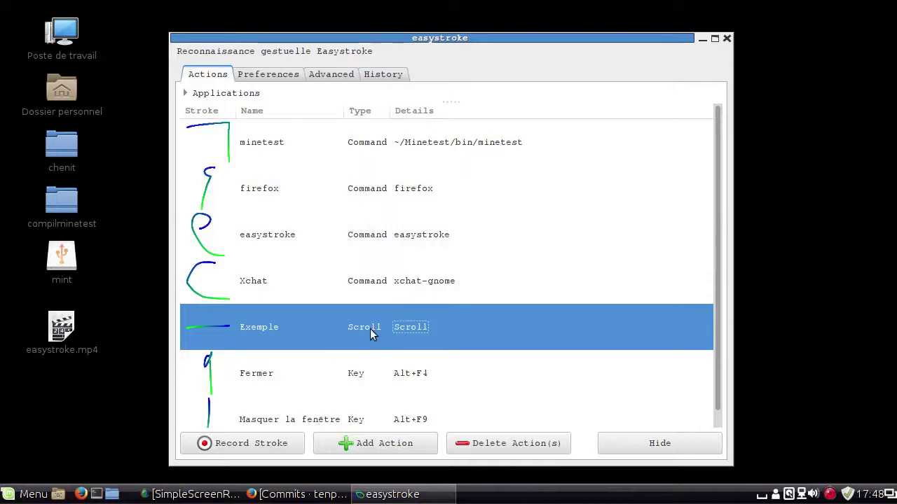
pyautogui.click(365, 326)
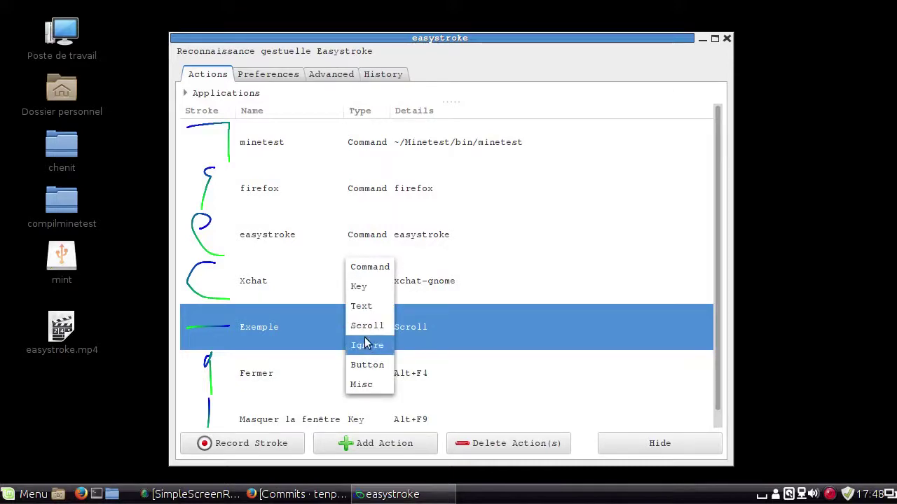
pyautogui.click(364, 339)
# Set the Exemple action's type to Button and look through the available mouse buttons without choosing one
pyautogui.click(367, 327)
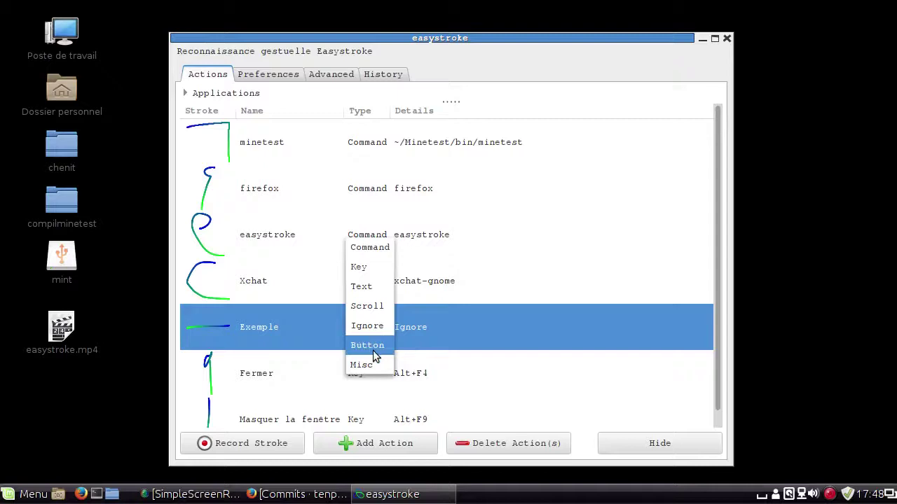
pyautogui.click(372, 347)
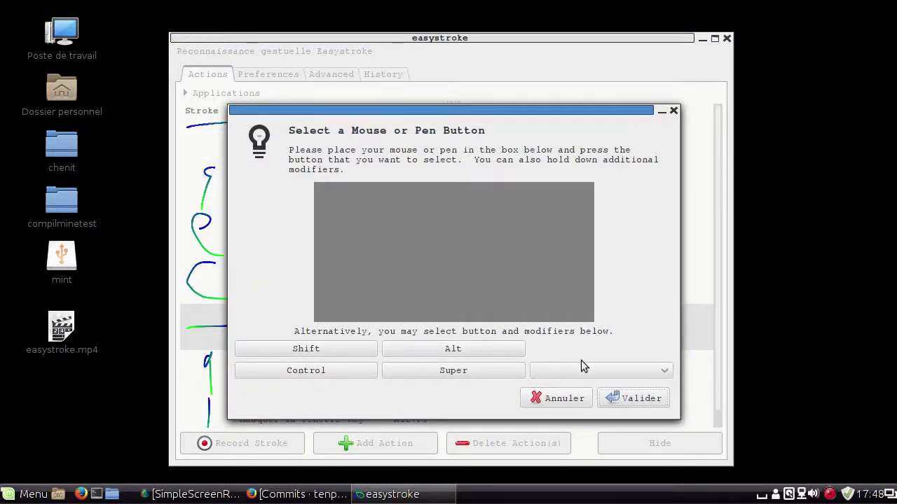
pyautogui.click(564, 371)
pyautogui.scroll(-1, 600, 241)
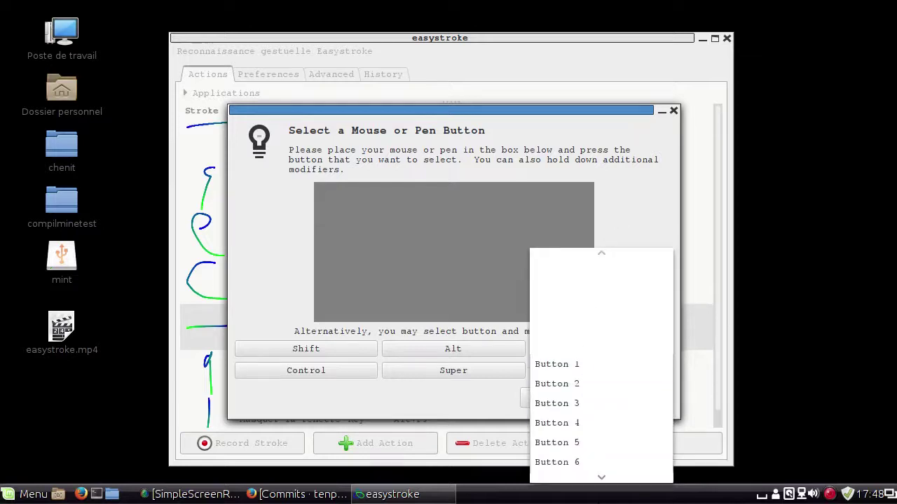
pyautogui.click(473, 400)
pyautogui.click(581, 369)
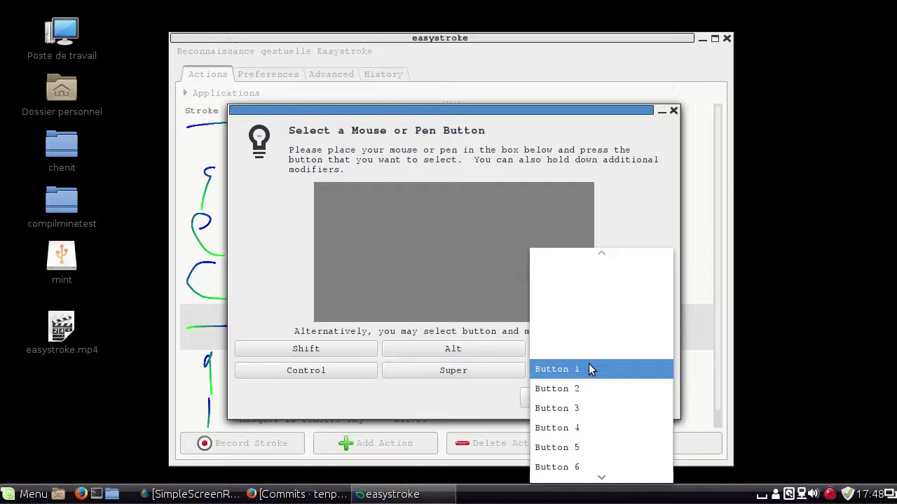
pyautogui.click(466, 420)
pyautogui.click(579, 406)
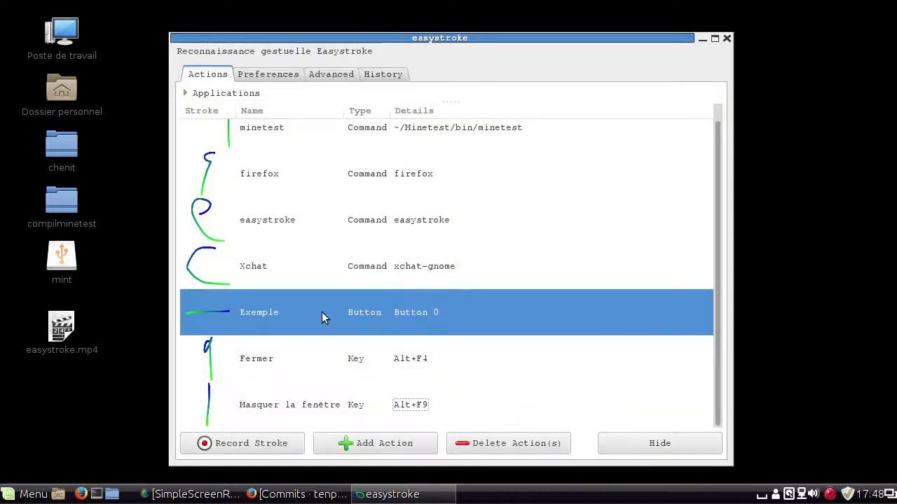
# Set the Exemple action's type to Misc and look through its detail options, such as Unminimize and Show/Hide
pyautogui.click(366, 315)
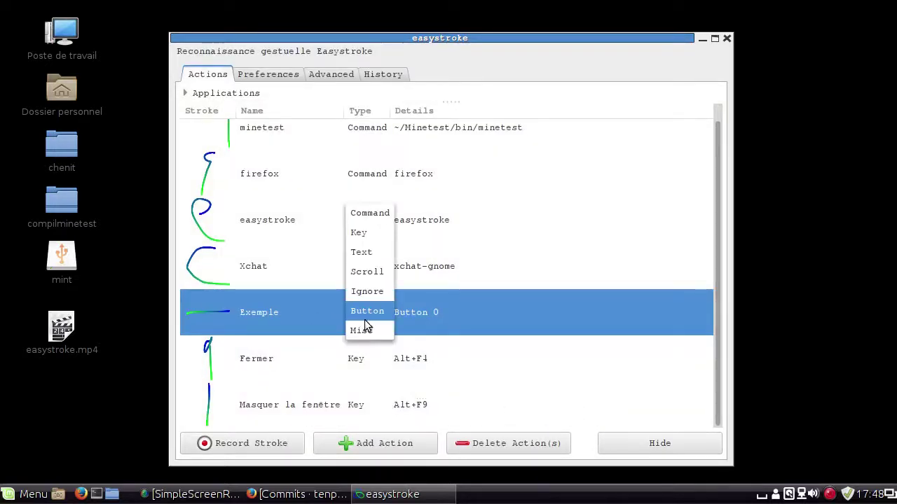
pyautogui.click(368, 326)
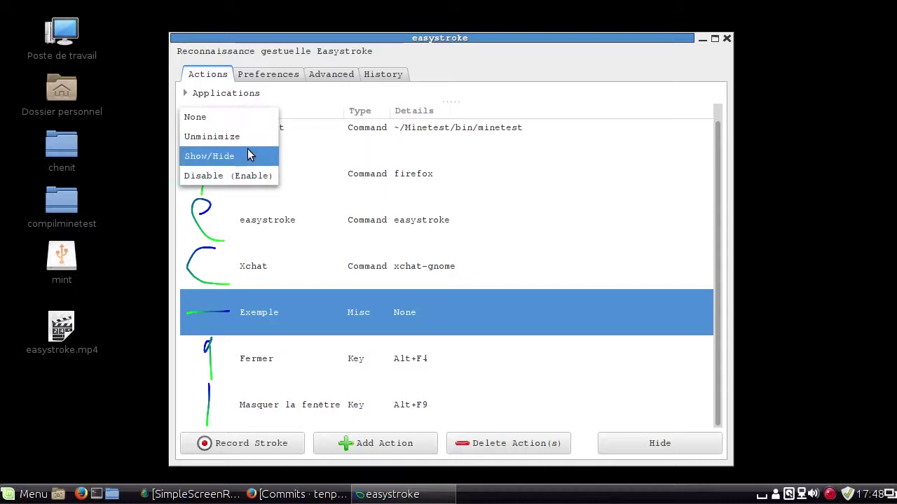
pyautogui.click(228, 326)
# Set the Exemple action's type to Key and assign the H key to it
pyautogui.click(354, 312)
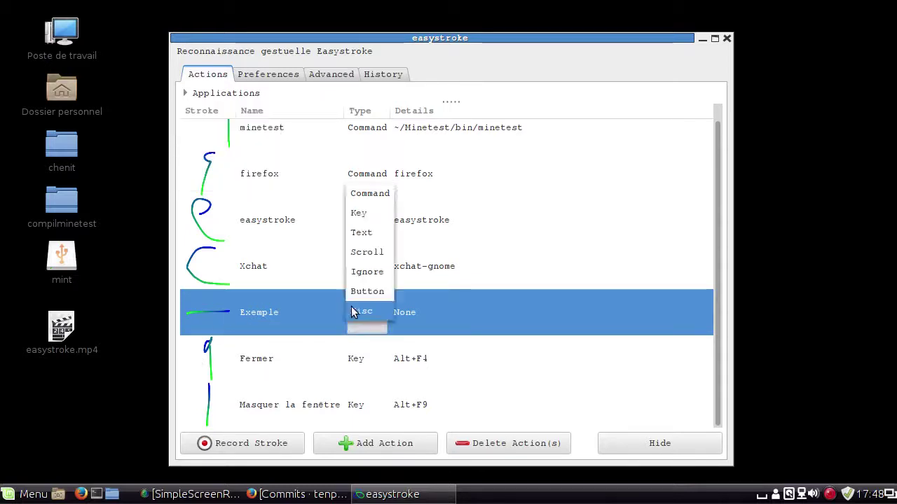
pyautogui.click(356, 312)
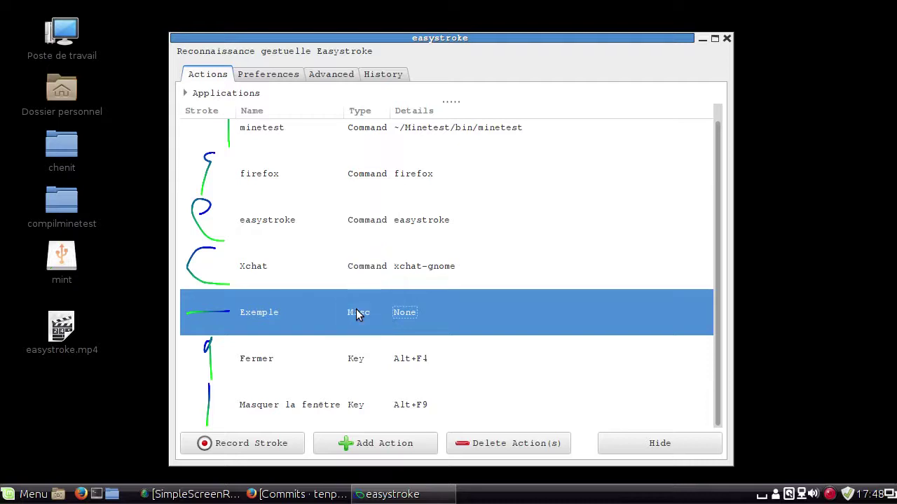
pyautogui.click(356, 312)
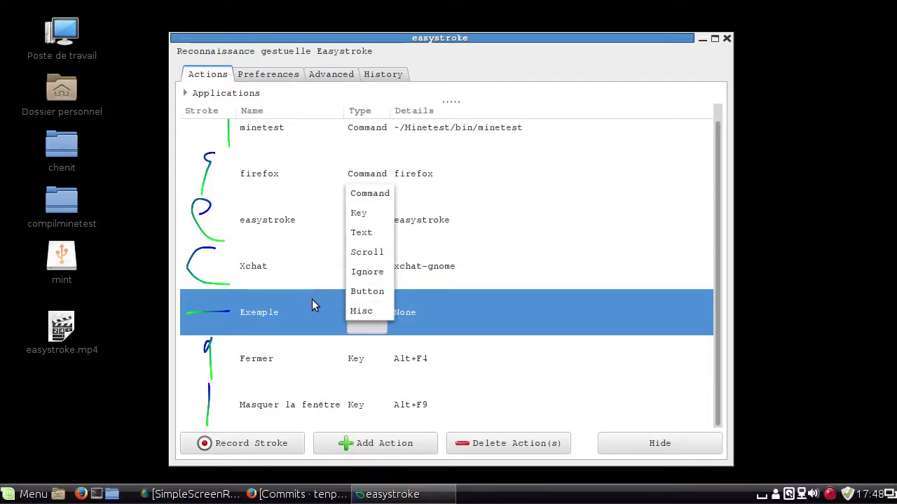
pyautogui.click(387, 222)
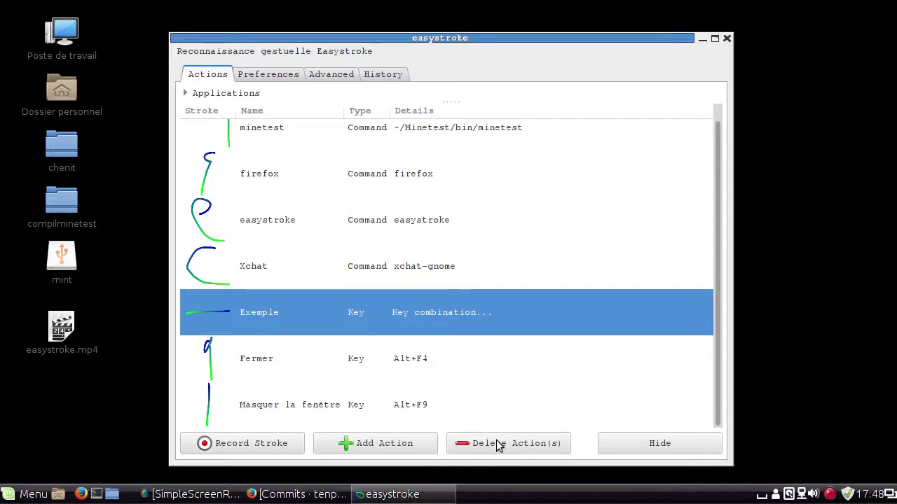
pyautogui.press('h')
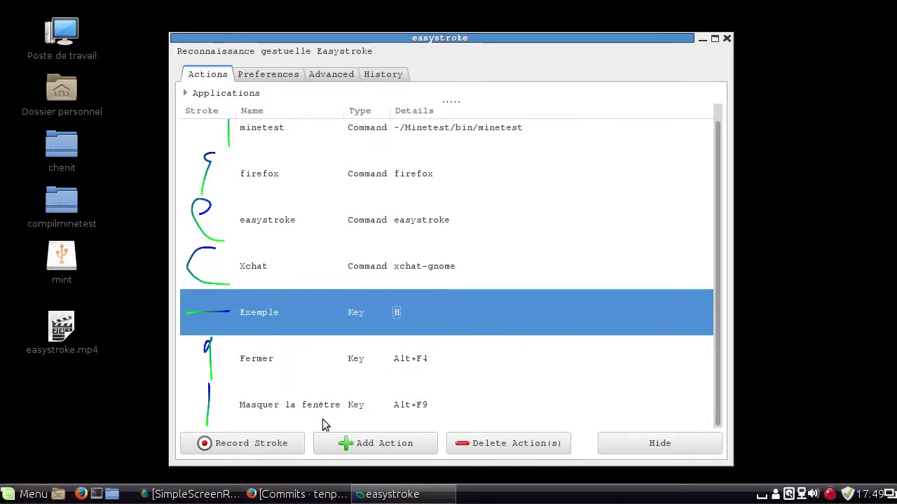
# Delete the Exemple action's current stroke and record a new horizontal stroke for it
pyautogui.click(264, 446)
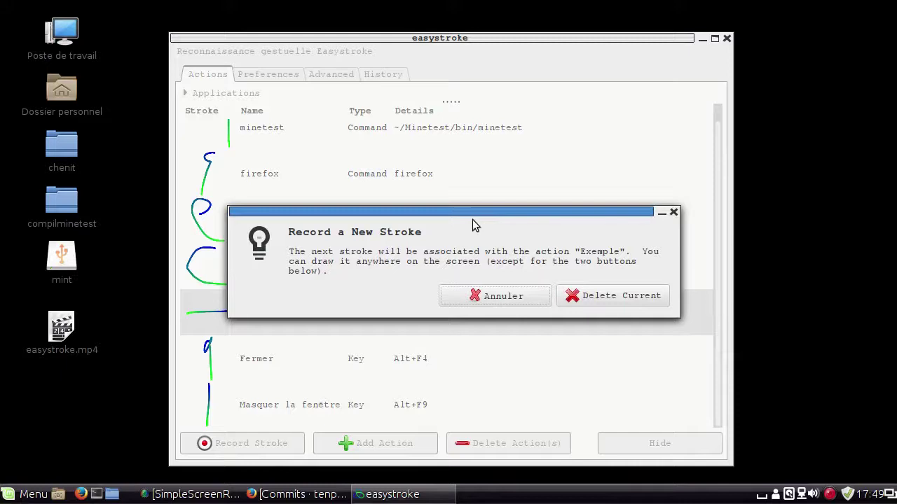
pyautogui.click(523, 304)
pyautogui.click(287, 445)
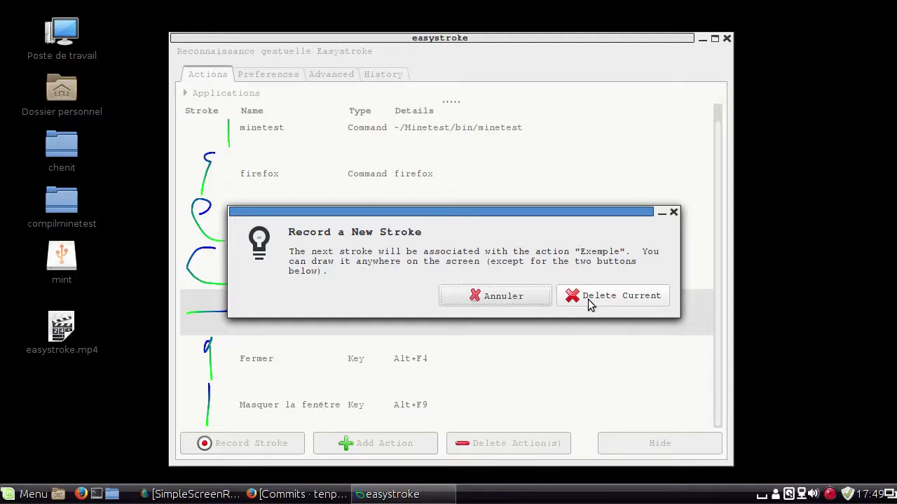
pyautogui.click(590, 297)
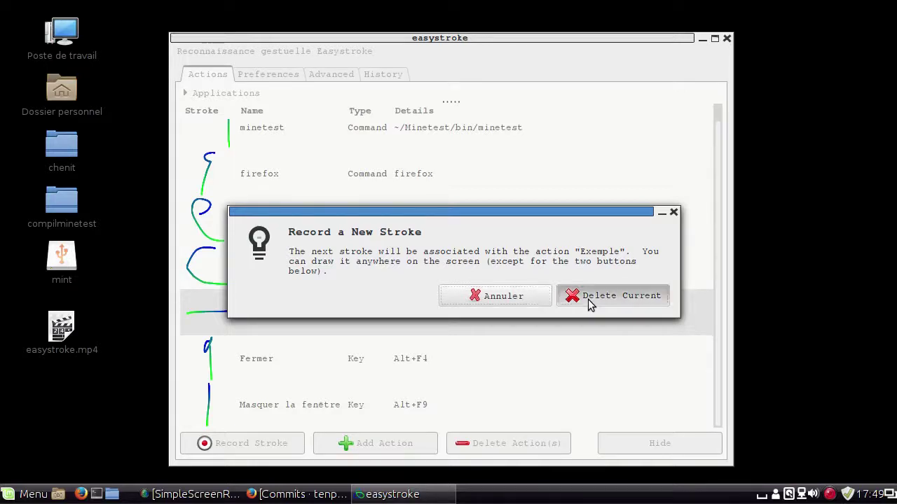
pyautogui.click(259, 444)
pyautogui.moveTo(490, 161); pyautogui.dragTo(629, 160)
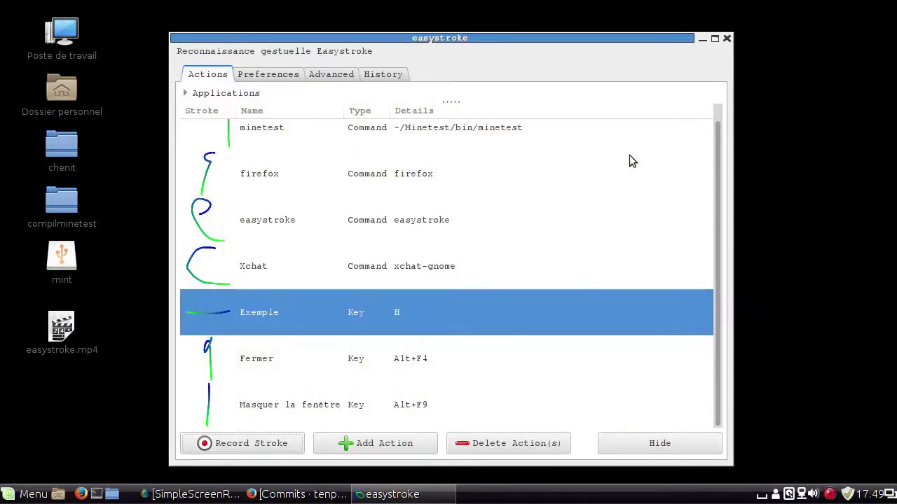
# Record a wavy stroke for the Exemple action and delete the whole action from the list
pyautogui.click(270, 445)
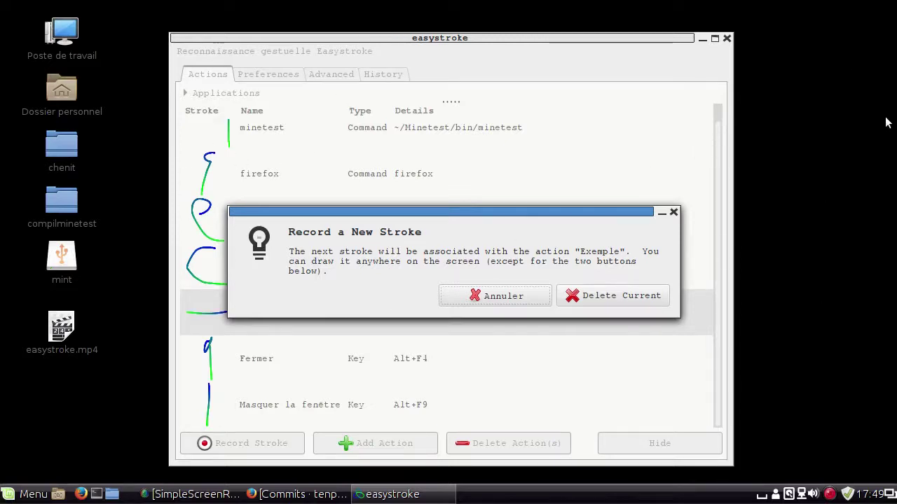
pyautogui.moveTo(844, 101)
pyautogui.mouseDown()
pyautogui.moveTo(869, 59)
pyautogui.moveTo(886, 123)
pyautogui.moveTo(788, 136)
pyautogui.moveTo(755, 90)
pyautogui.moveTo(735, 145)
pyautogui.mouseUp()
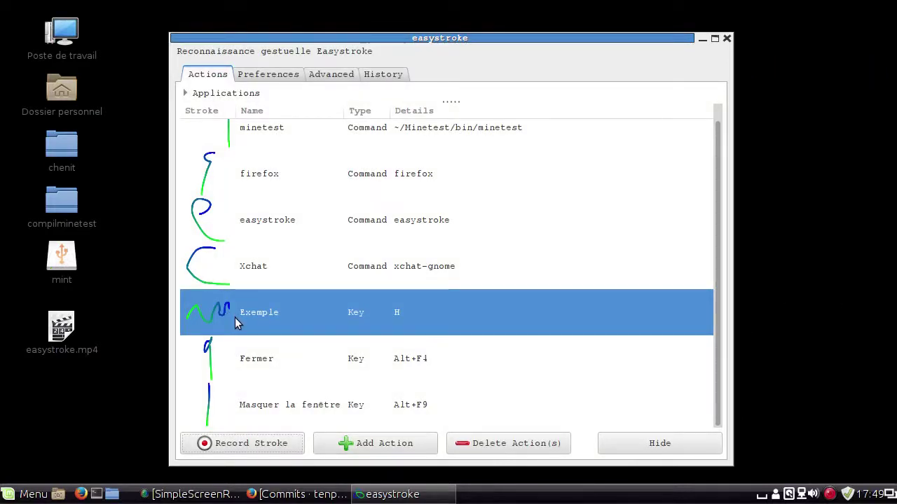
pyautogui.click(534, 447)
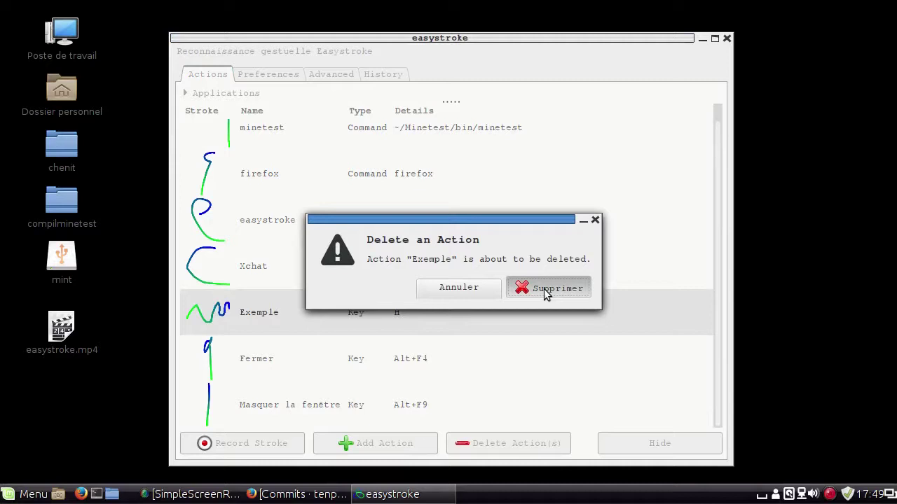
pyautogui.click(546, 293)
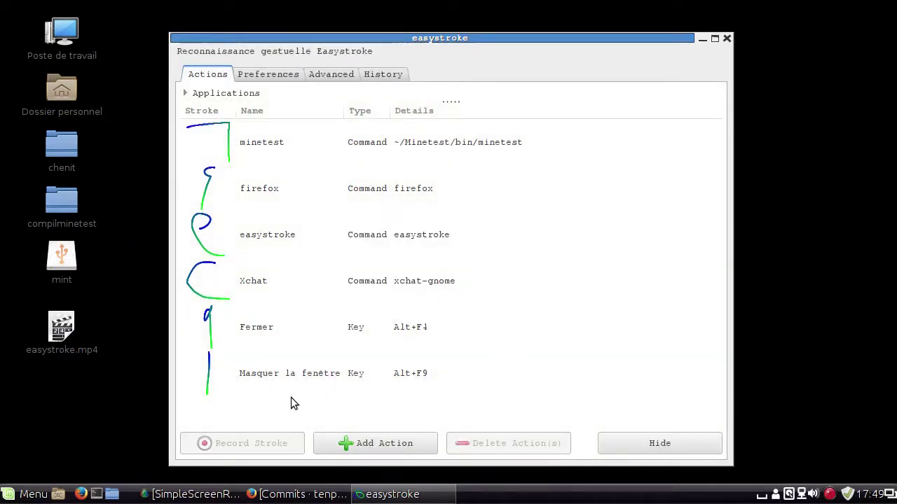
# Add two new actions to the list and delete the first of them, Gesture 7
pyautogui.click(361, 444)
pyautogui.click(360, 444)
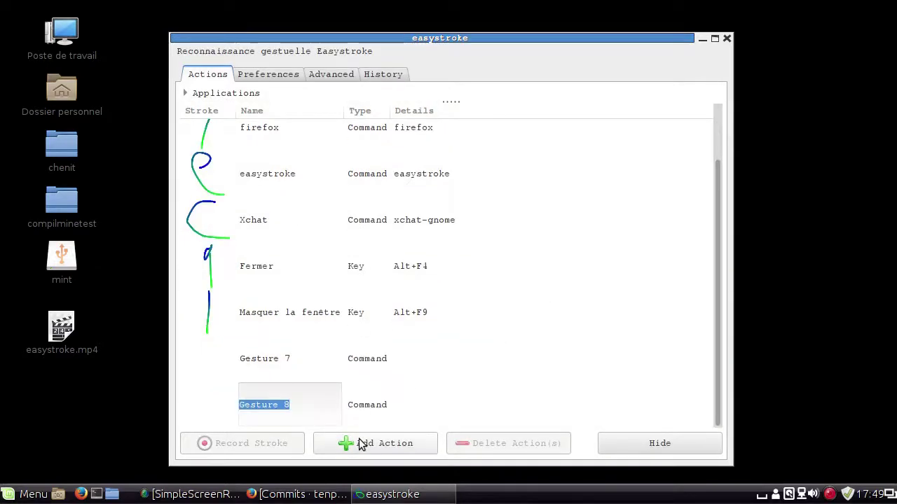
pyautogui.click(375, 389)
pyautogui.click(385, 374)
pyautogui.click(495, 446)
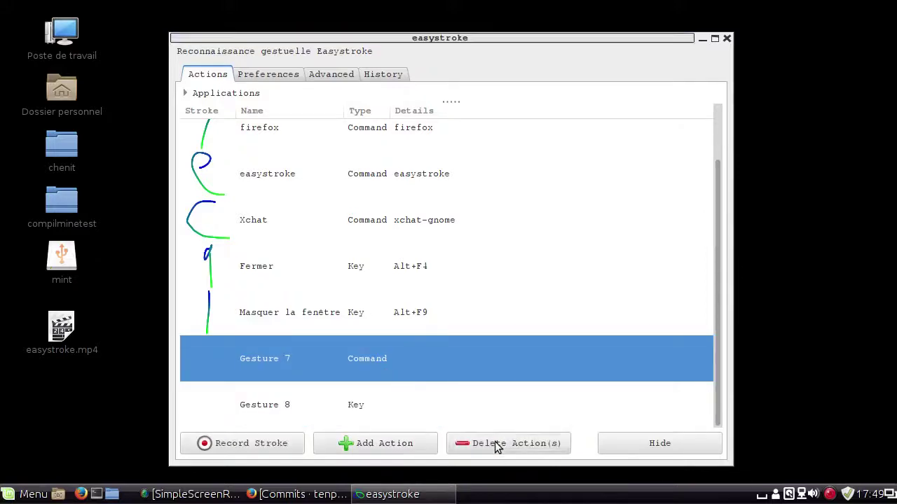
pyautogui.click(543, 287)
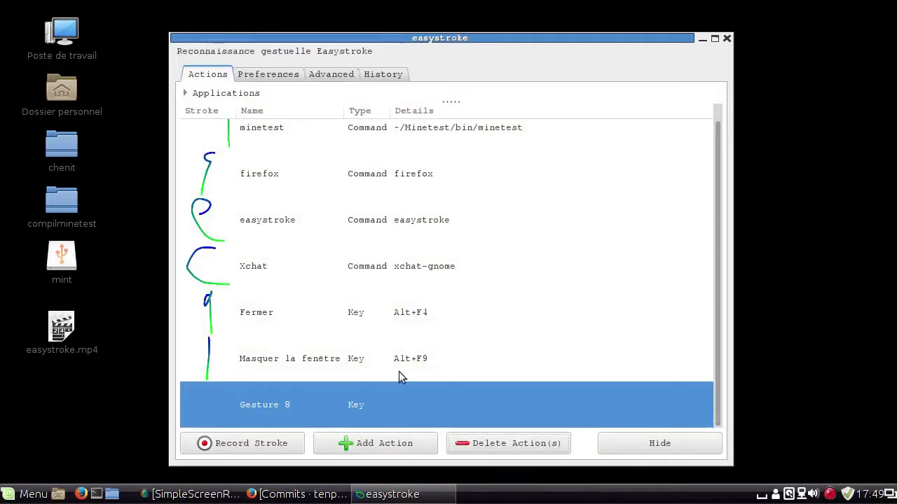
# Rename the Gesture 8 action as Mumble and set its type to Command with the command "mumble"
pyautogui.click(266, 410)
pyautogui.write('Mum')
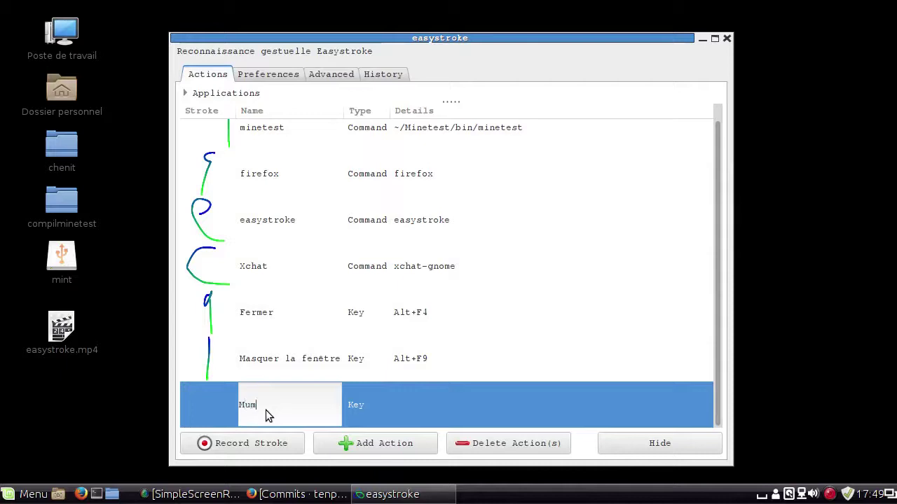
pyautogui.write('ble')
pyautogui.press('Return')
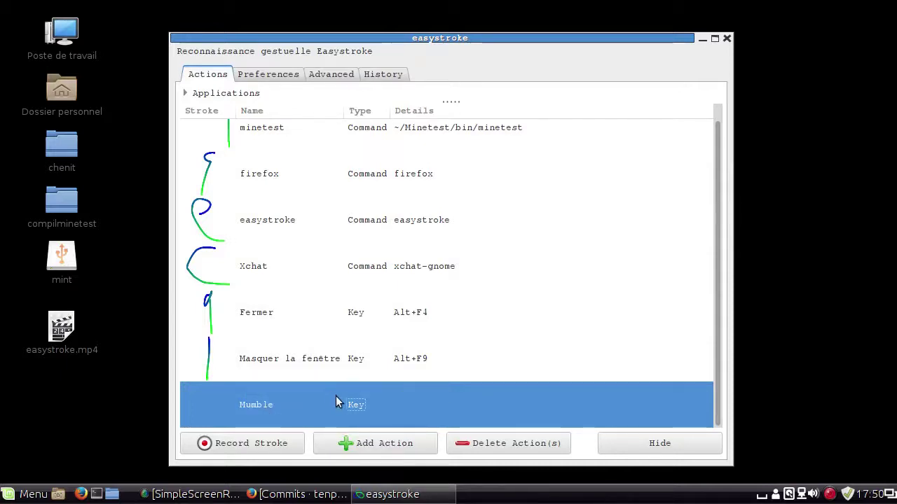
pyautogui.click(355, 400)
pyautogui.click(366, 395)
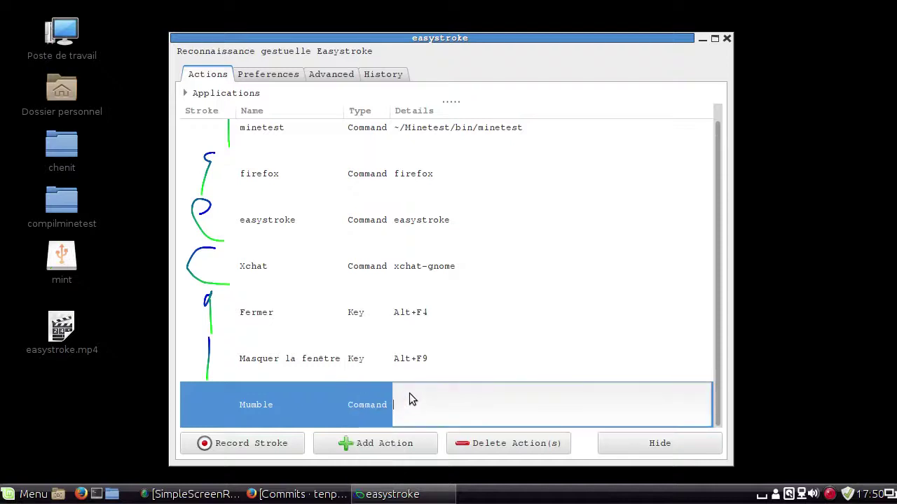
pyautogui.write('mumble')
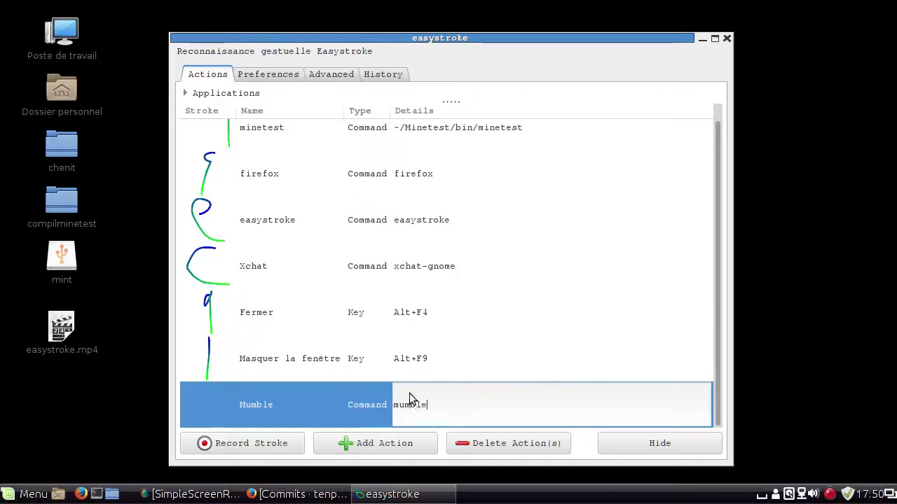
# Open a terminal and list the command completions for "mumble"
pyautogui.click(96, 494)
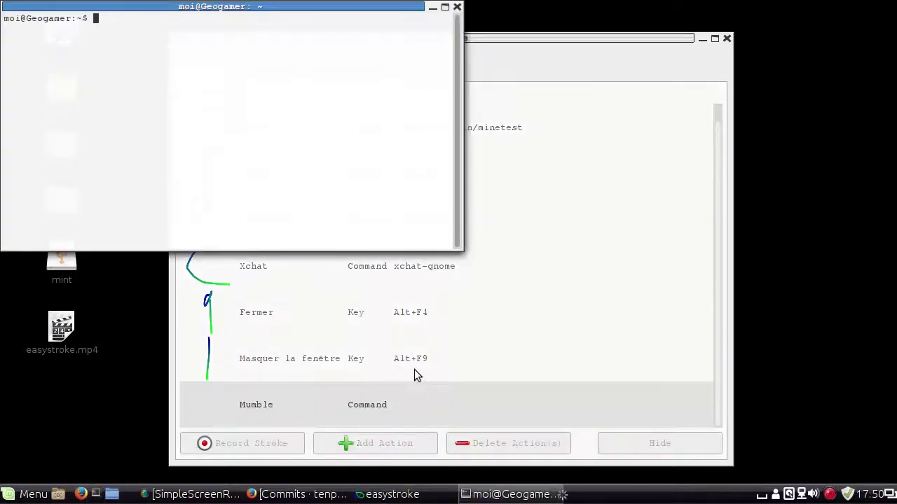
pyautogui.write('mumble')
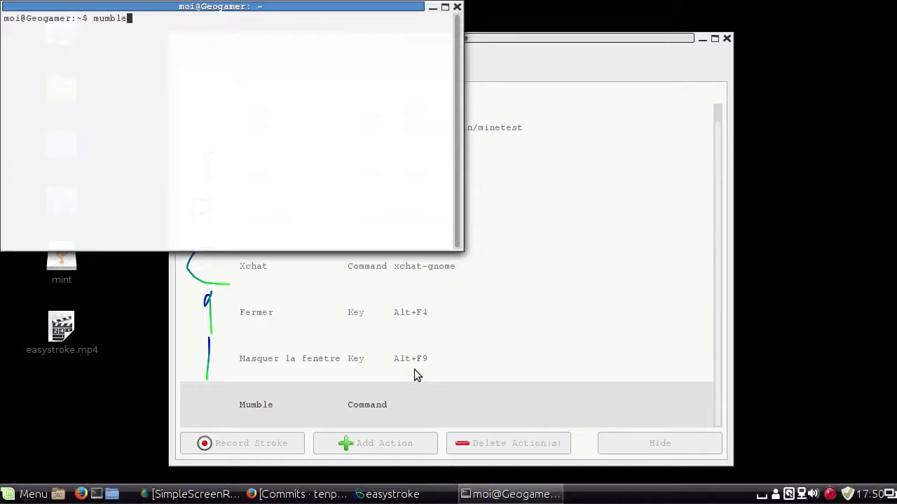
pyautogui.press('Tab')
pyautogui.press('Tab')
pyautogui.press('Tab')
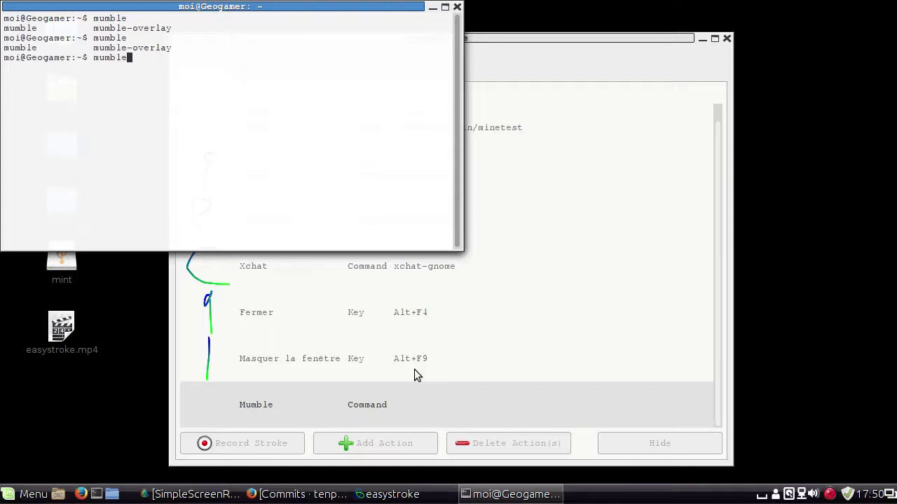
# Close the terminal and record an M-shaped stroke for the Mumble action
pyautogui.hotkey('alt', 'F4')
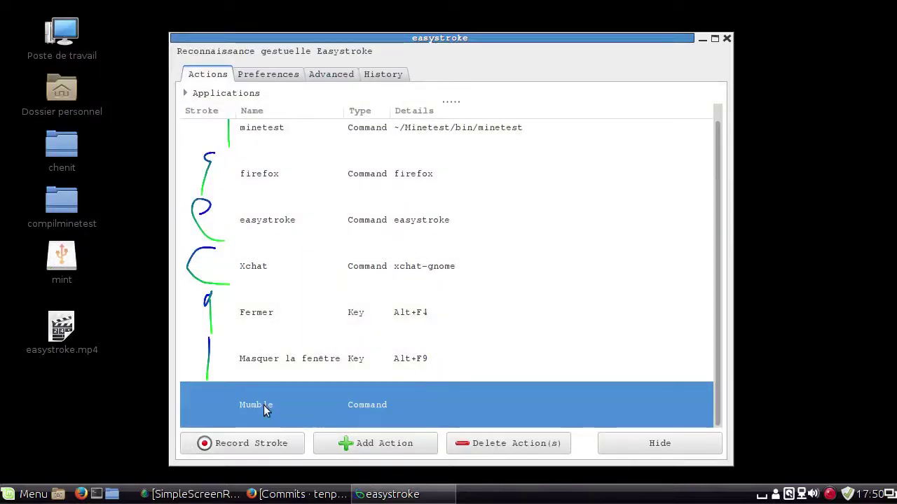
pyautogui.click(259, 445)
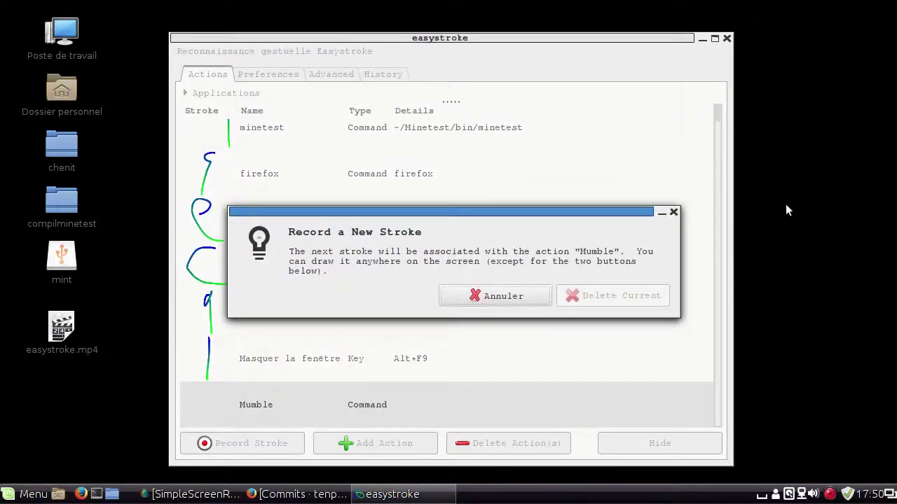
pyautogui.moveTo(766, 203)
pyautogui.mouseDown()
pyautogui.moveTo(847, 139)
pyautogui.moveTo(861, 246)
pyautogui.mouseUp()
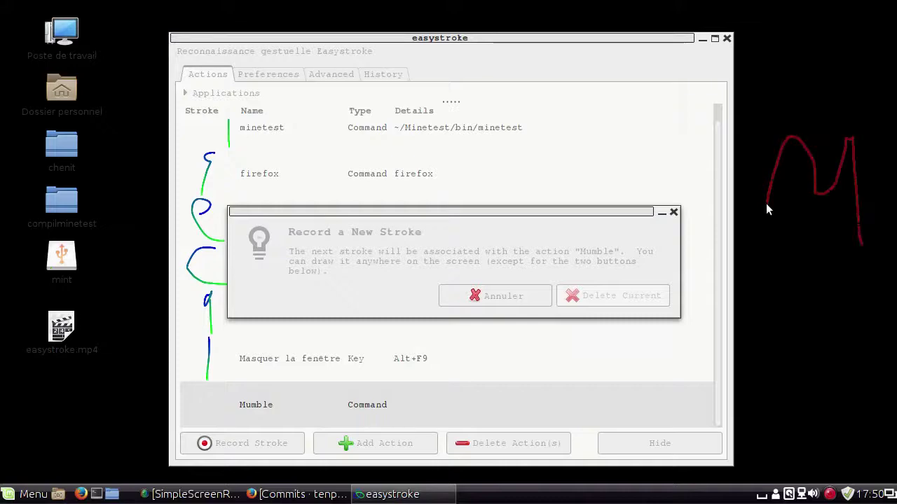
# Switch to Firefox and search the web for "mumble sourceforge" in a new tab
pyautogui.click(297, 494)
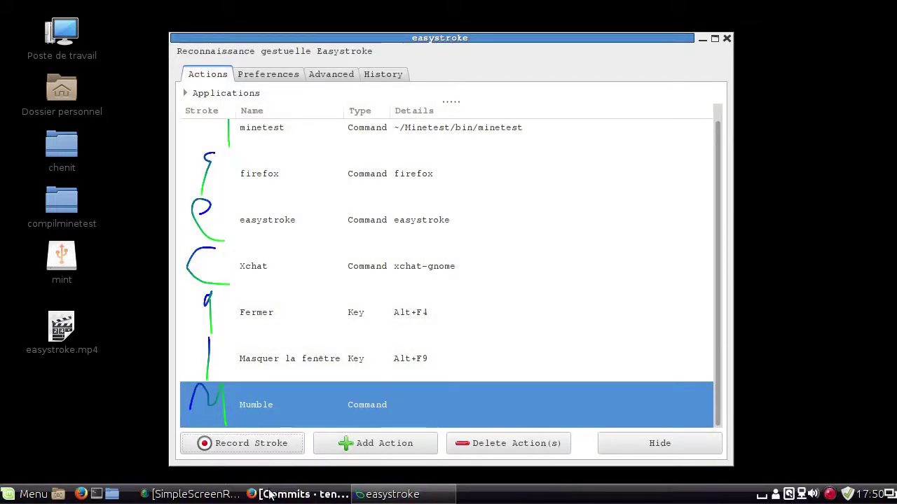
pyautogui.click(649, 40)
pyautogui.click(589, 64)
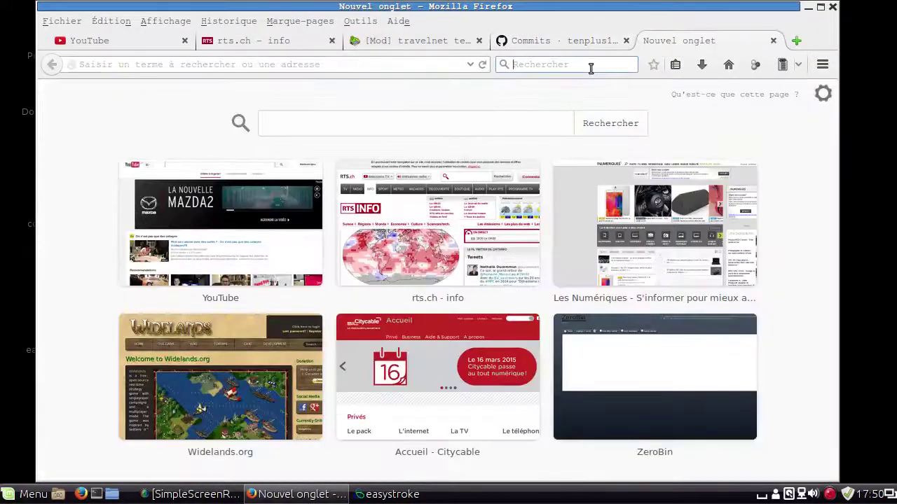
pyautogui.write('mumble sourc')
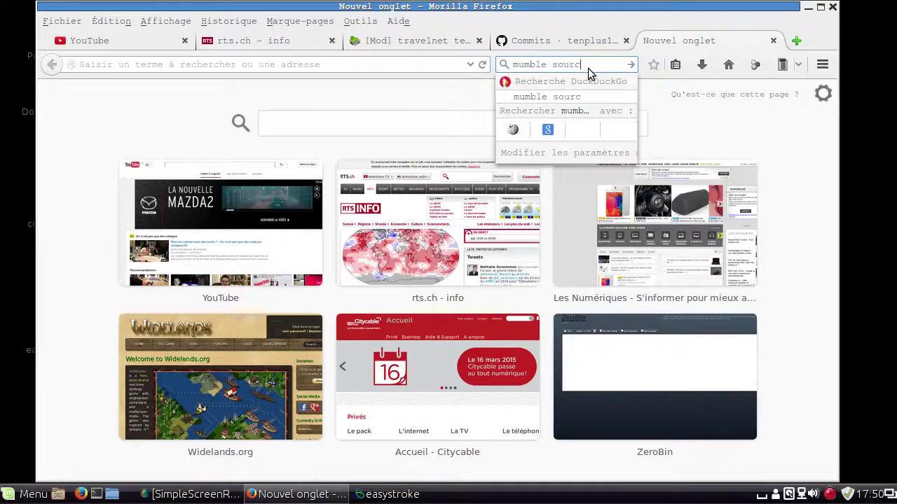
pyautogui.write('eforge')
pyautogui.press('Return')
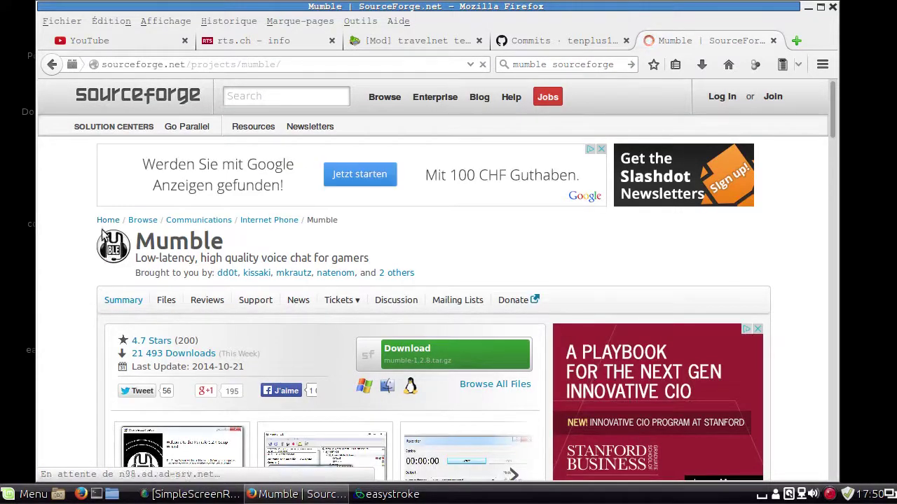
# Look over Mumble's SourceForge project page and close Firefox
pyautogui.scroll(-5, 445, 308)
pyautogui.scroll(5, 445, 308)
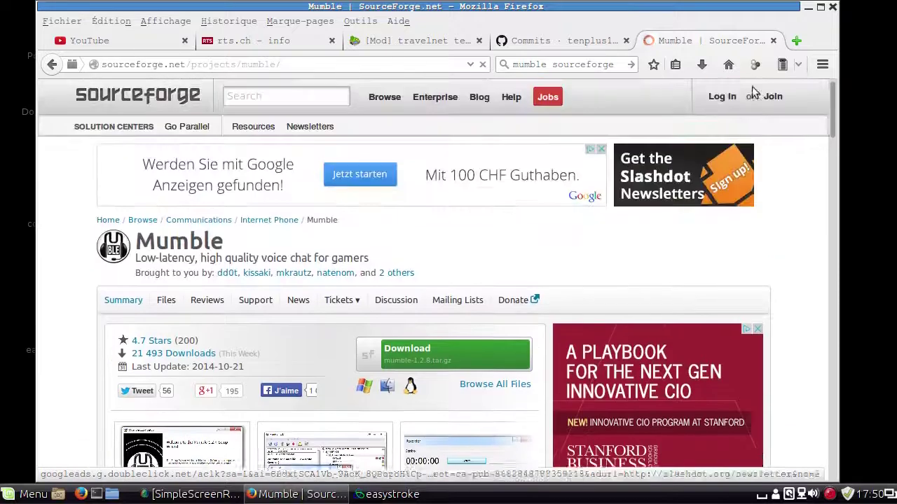
pyautogui.click(832, 7)
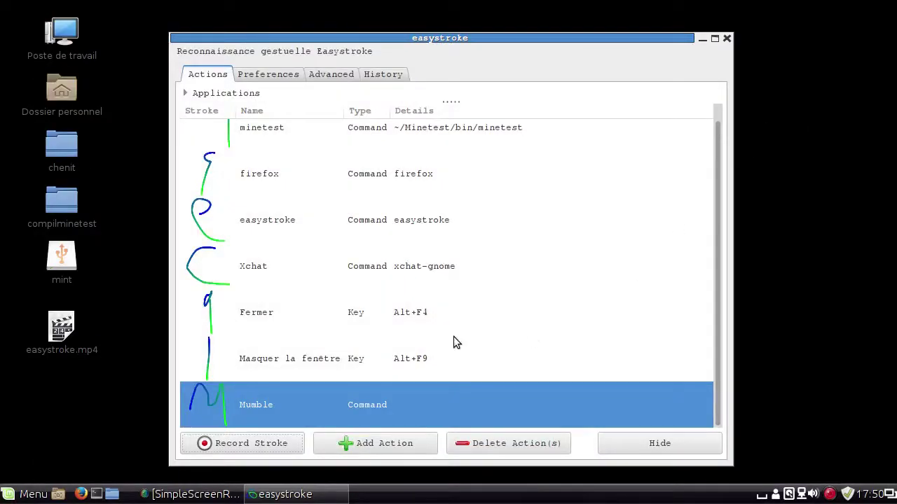
# Review the gesture button selection options in the Easystroke preferences and cancel the dialog
pyautogui.click(351, 51)
pyautogui.click(257, 54)
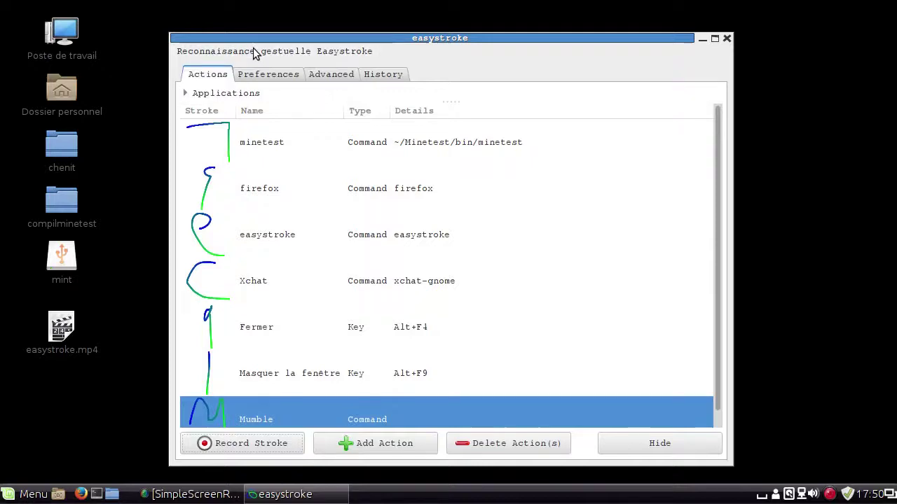
pyautogui.click(285, 77)
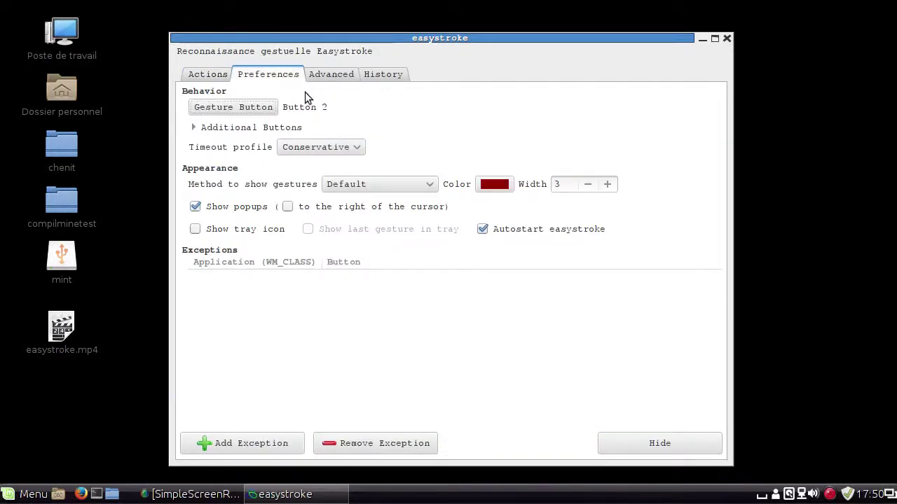
pyautogui.click(256, 110)
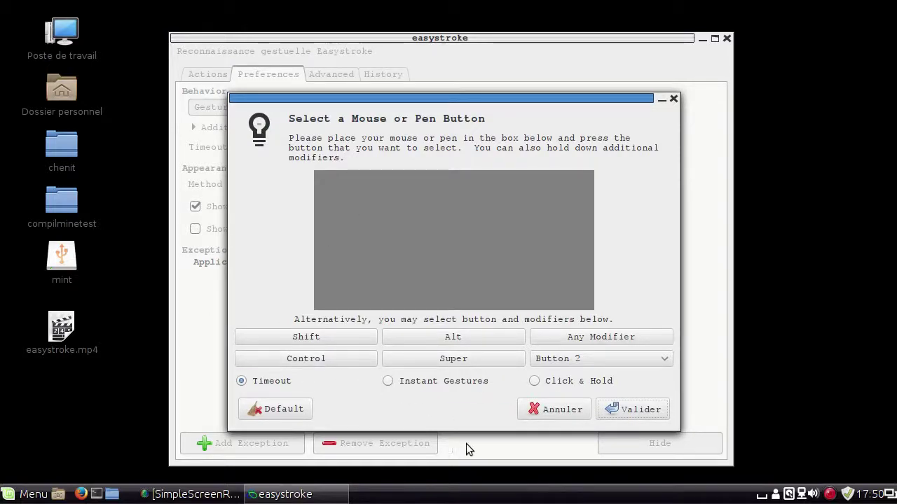
pyautogui.click(541, 413)
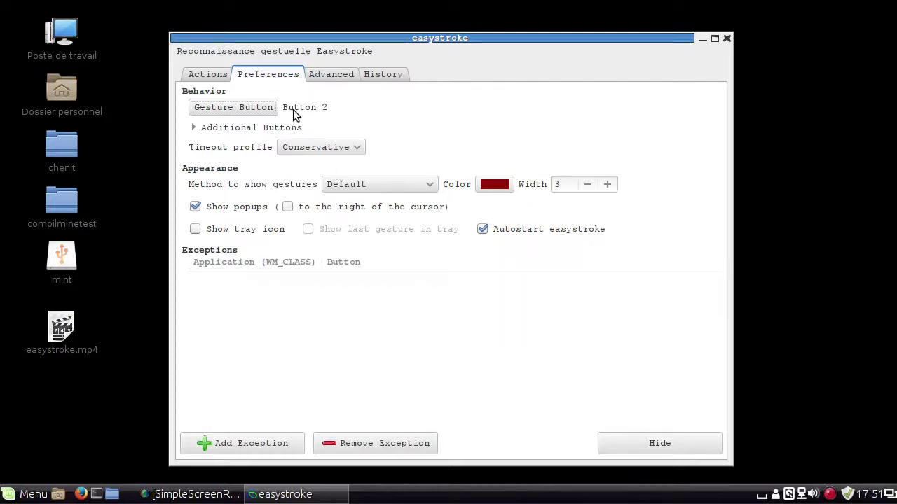
# Review the advanced settings and gesture history, and recheck the gesture button selection dialog before cancelling it
pyautogui.click(346, 75)
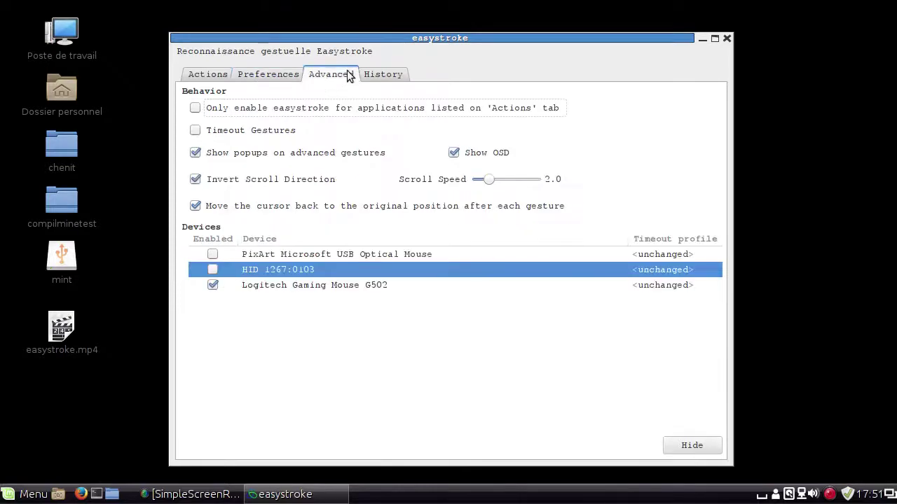
pyautogui.click(391, 77)
pyautogui.click(268, 74)
pyautogui.click(240, 109)
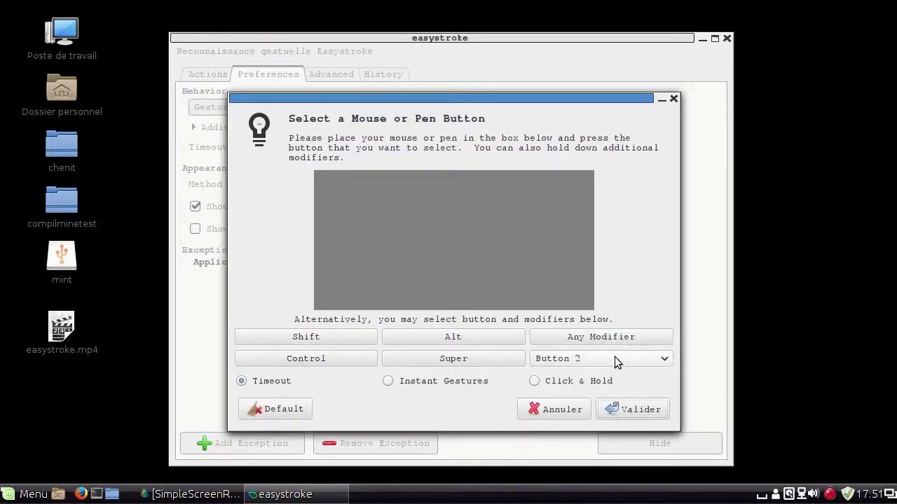
pyautogui.click(558, 411)
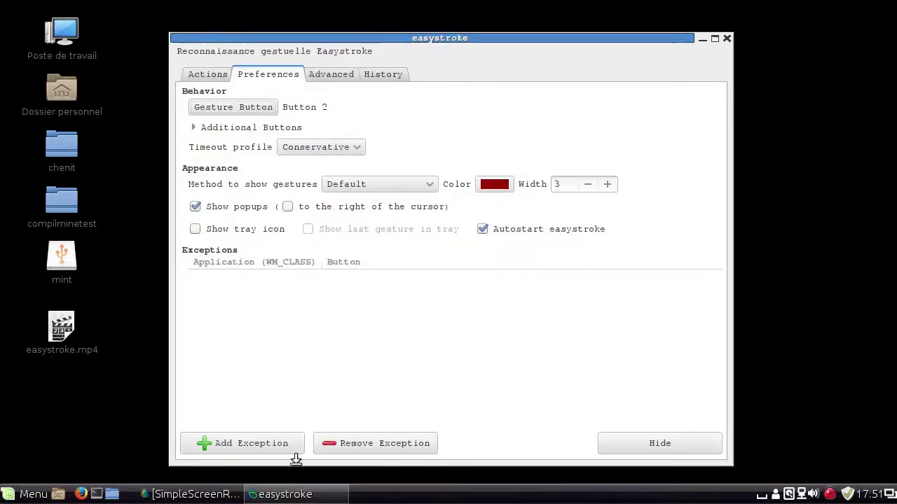
pyautogui.click(238, 495)
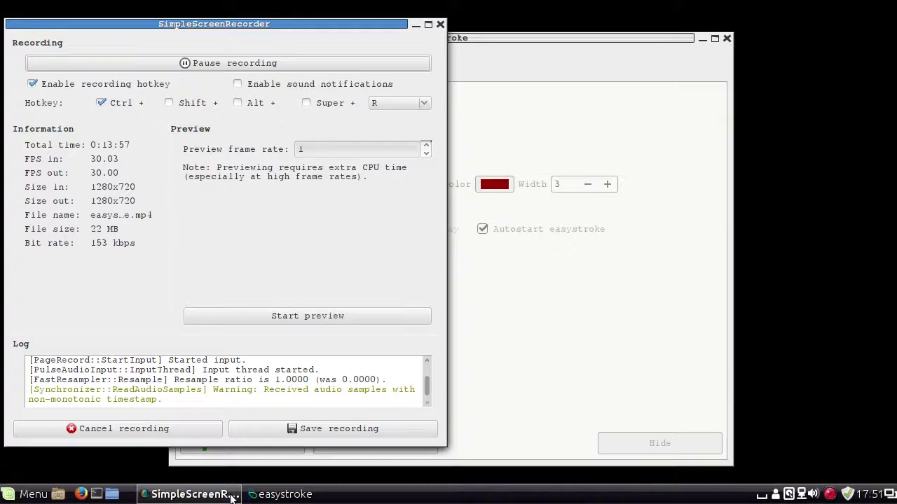
pyautogui.click(233, 496)
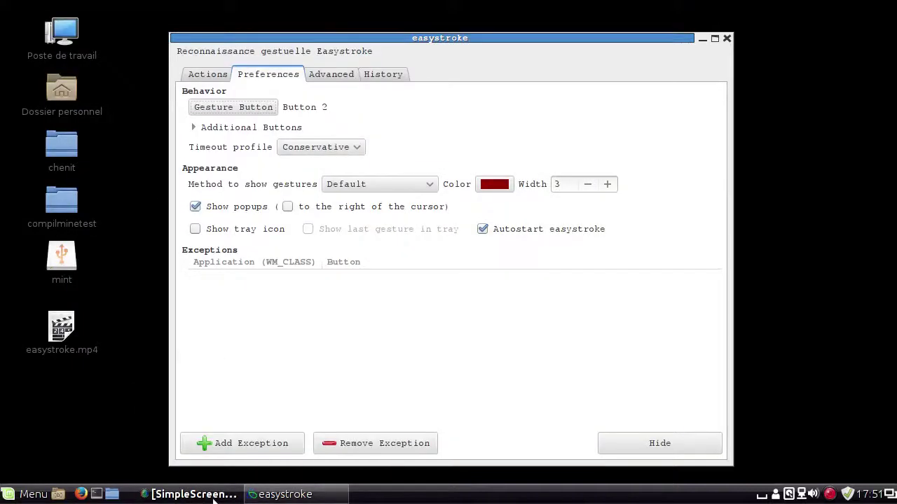